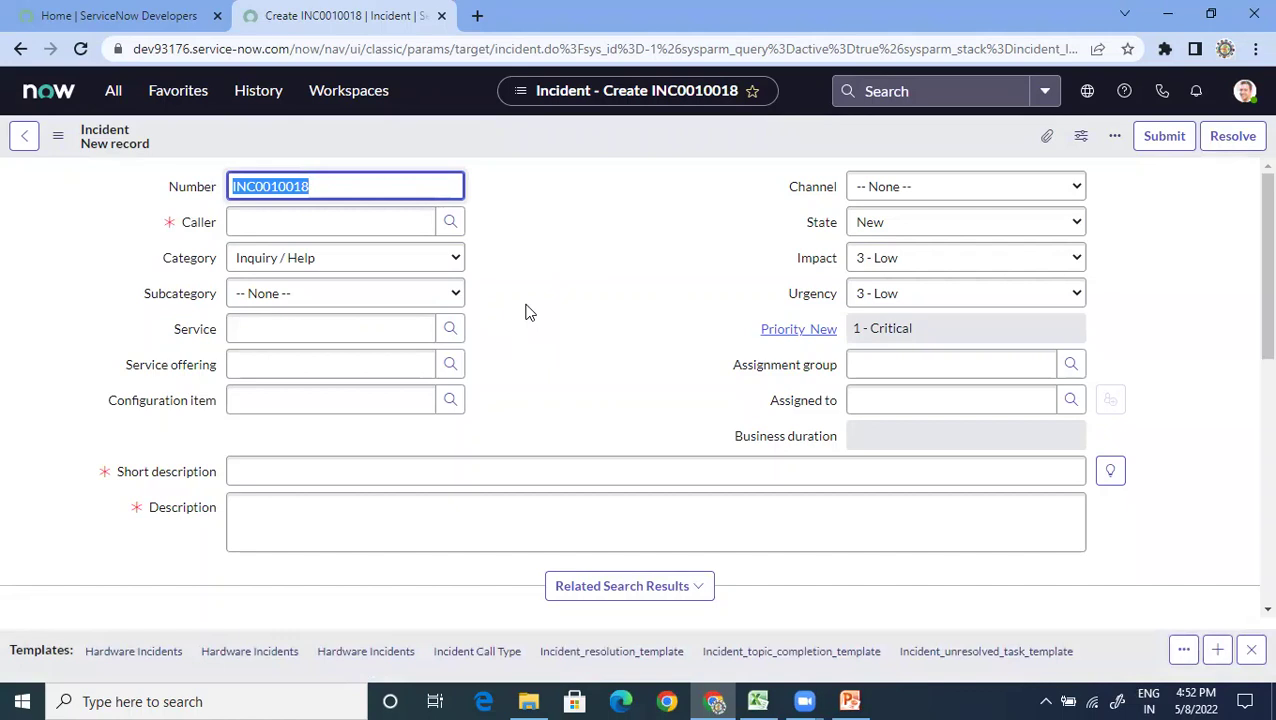
- Choose the first recently used caller for the new incident and enter the short description "Test incident for problem creation"
{"action": "left_click", "coordinate": [289, 221]}
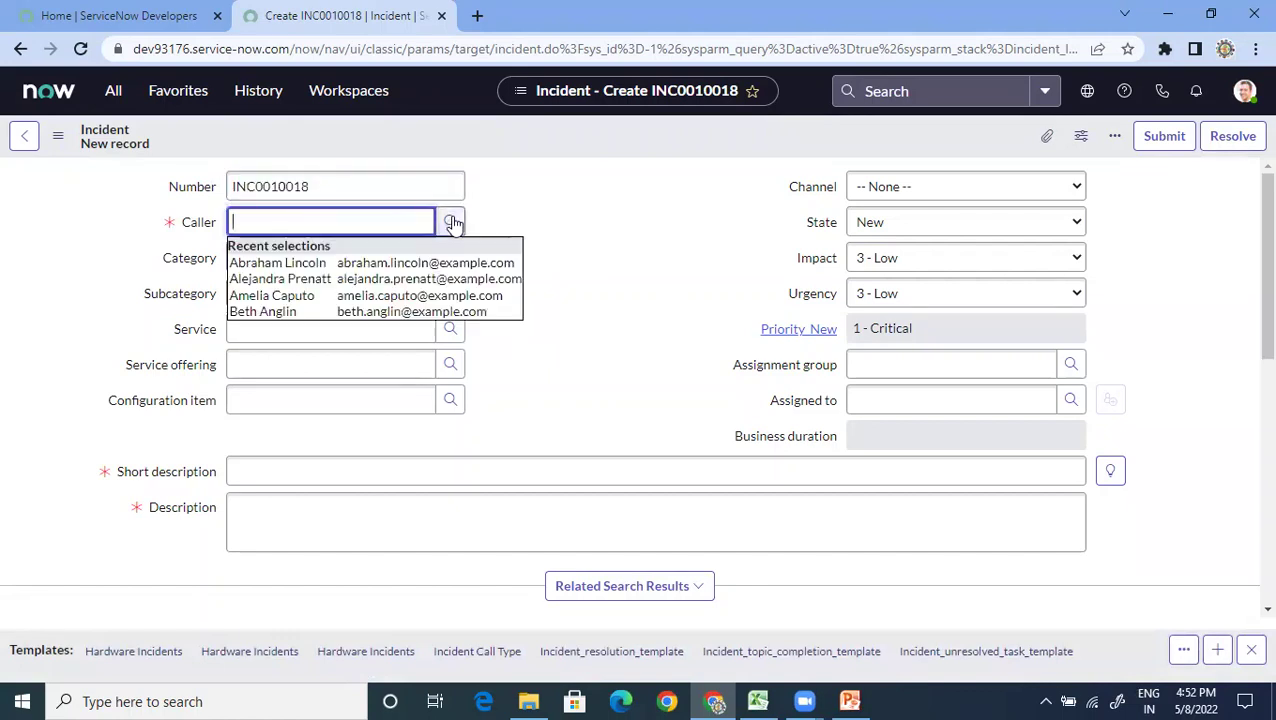
{"action": "left_click", "coordinate": [288, 262]}
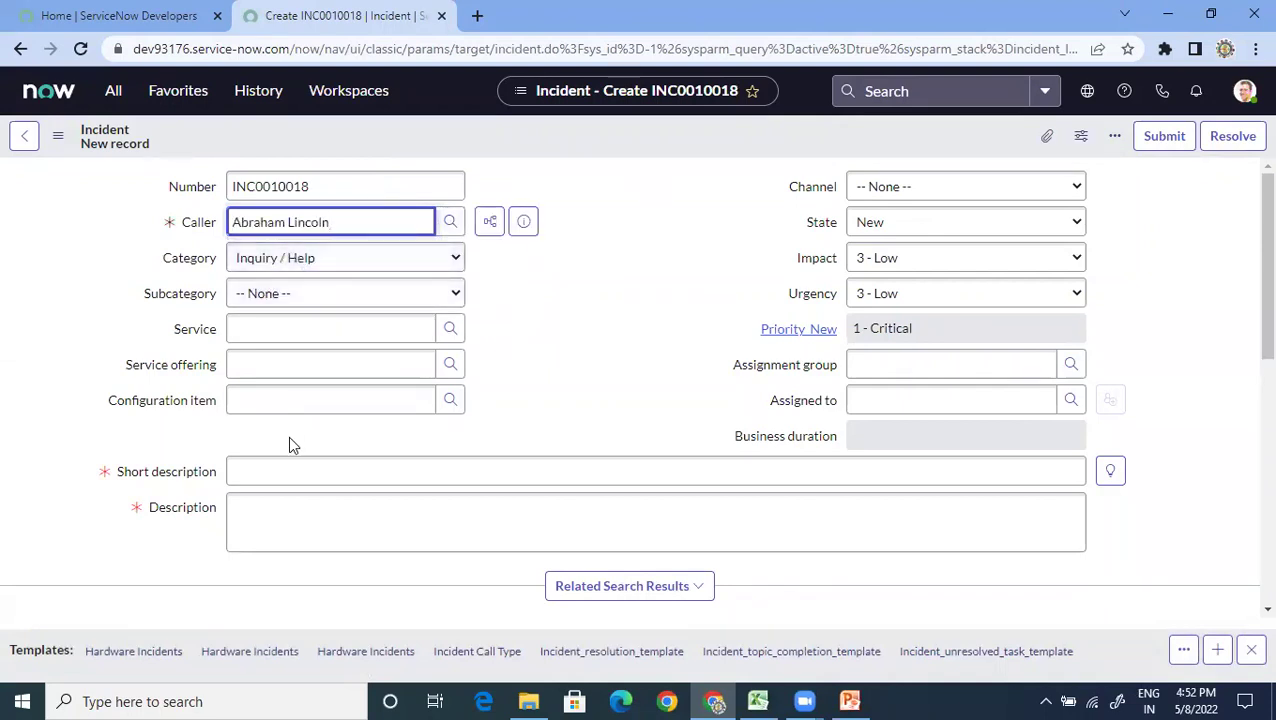
{"action": "left_click", "coordinate": [288, 469]}
{"action": "type", "text": "T"}
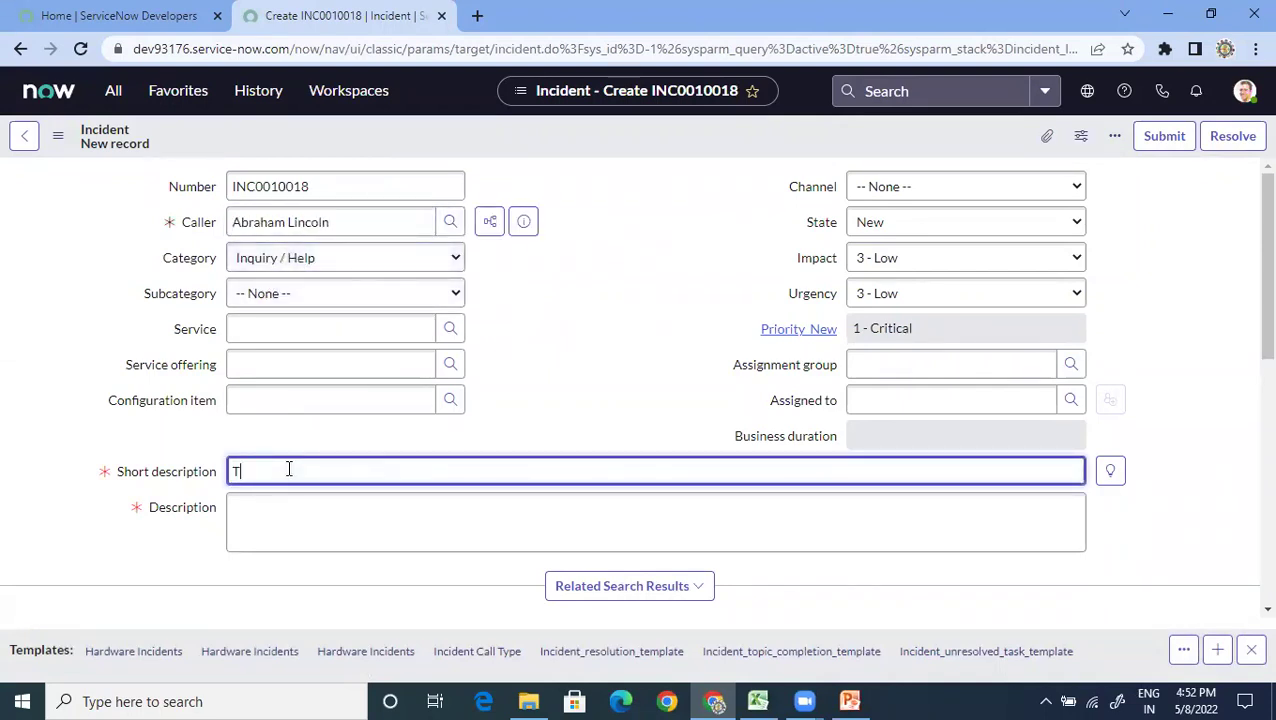
{"action": "type", "text": "est incident for prob"}
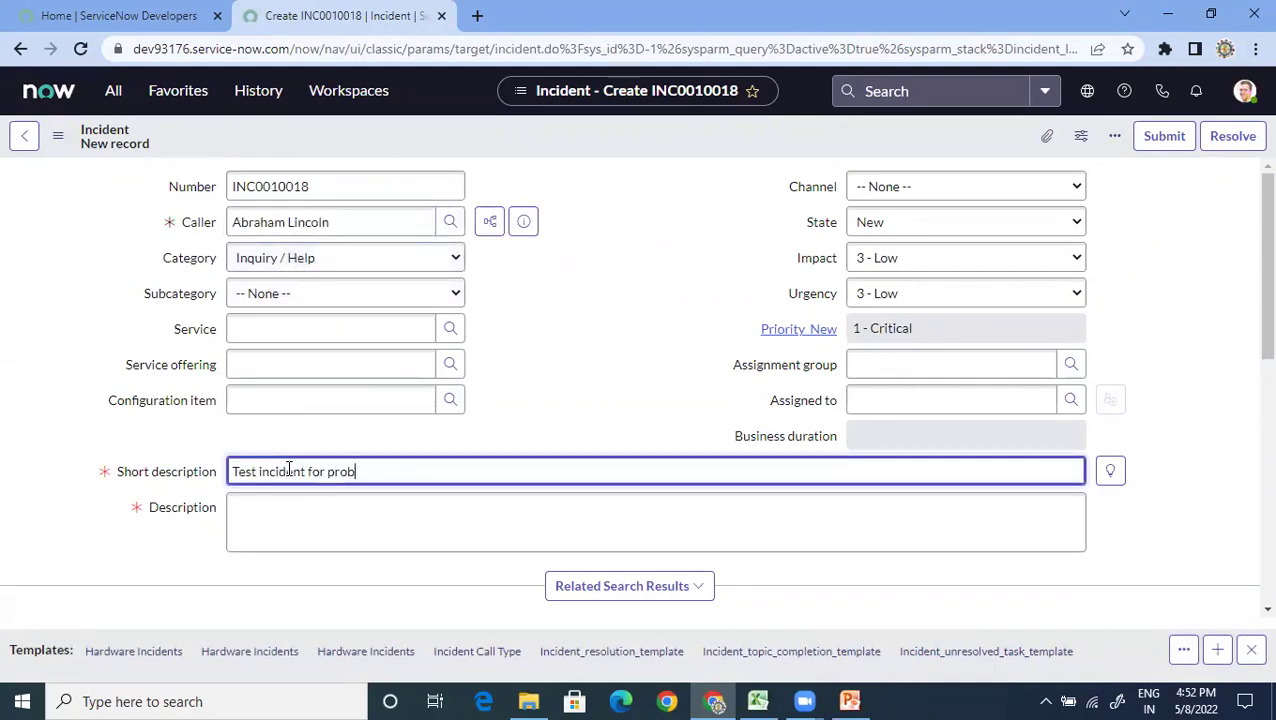
{"action": "type", "text": "lem creation"}
- Copy the incident's whole short description text into its Description field
{"action": "left_click_drag", "start_coordinate": [432, 471], "coordinate": [188, 461]}
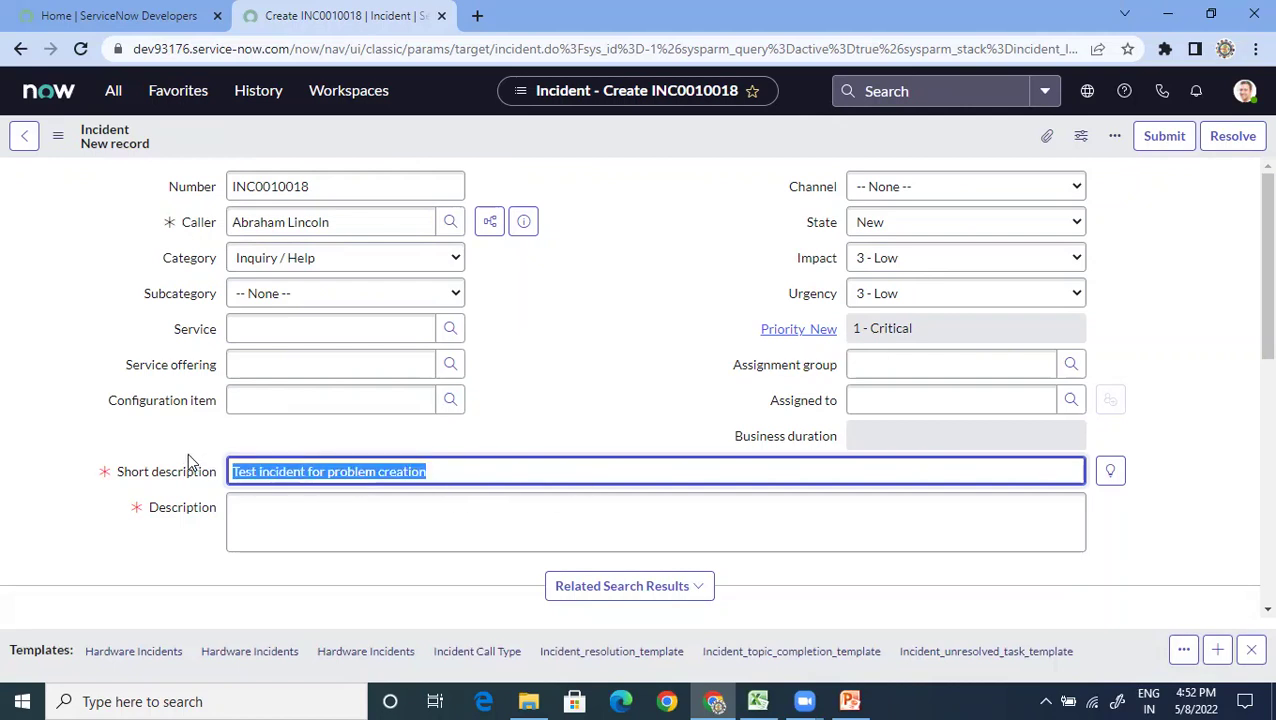
{"action": "key", "text": "ctrl+c"}
{"action": "left_click", "coordinate": [240, 512]}
{"action": "key", "text": "ctrl+v"}
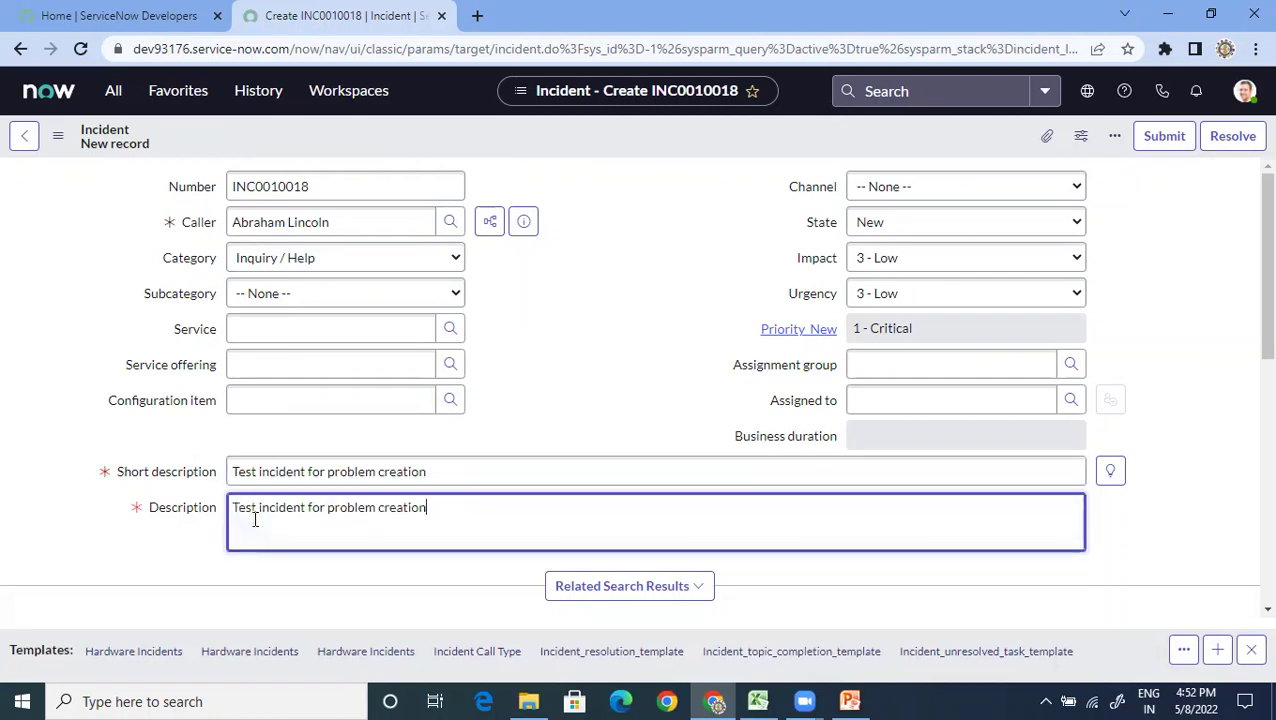
- Set the incident's channel to Email and save the record, staying on the form
{"action": "left_click", "coordinate": [970, 186]}
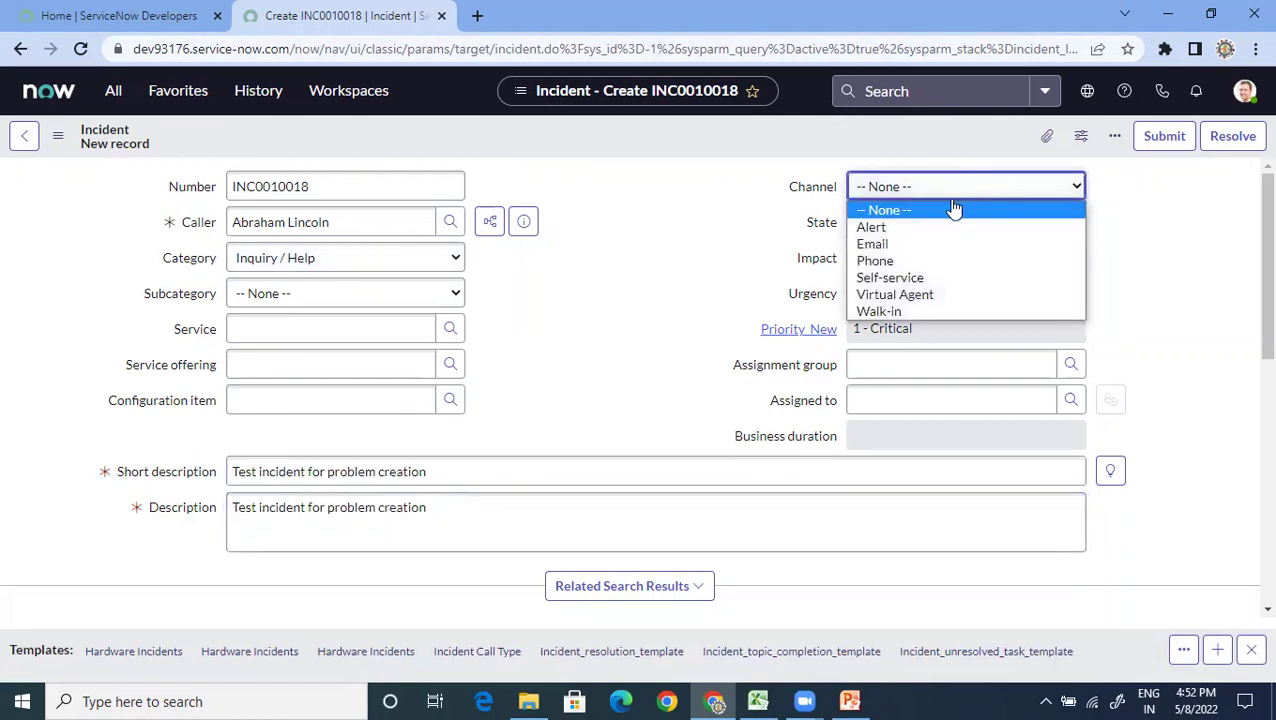
{"action": "left_click", "coordinate": [905, 245]}
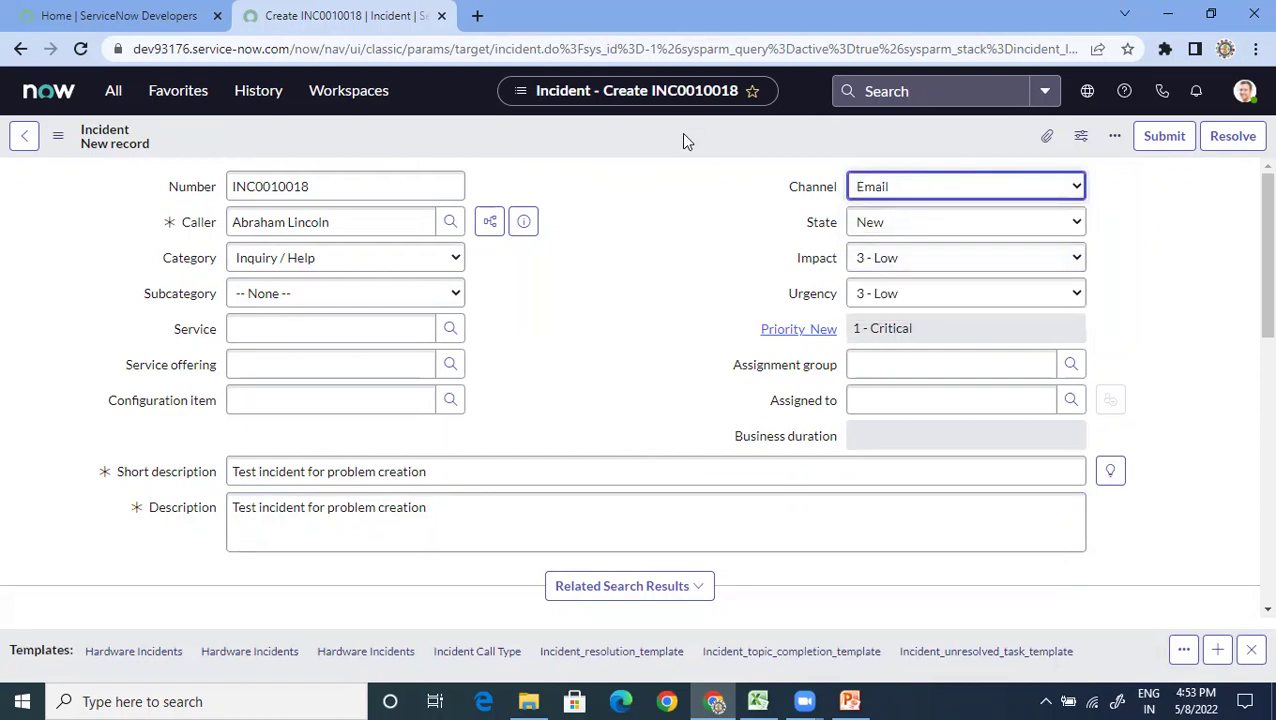
{"action": "right_click", "coordinate": [684, 139]}
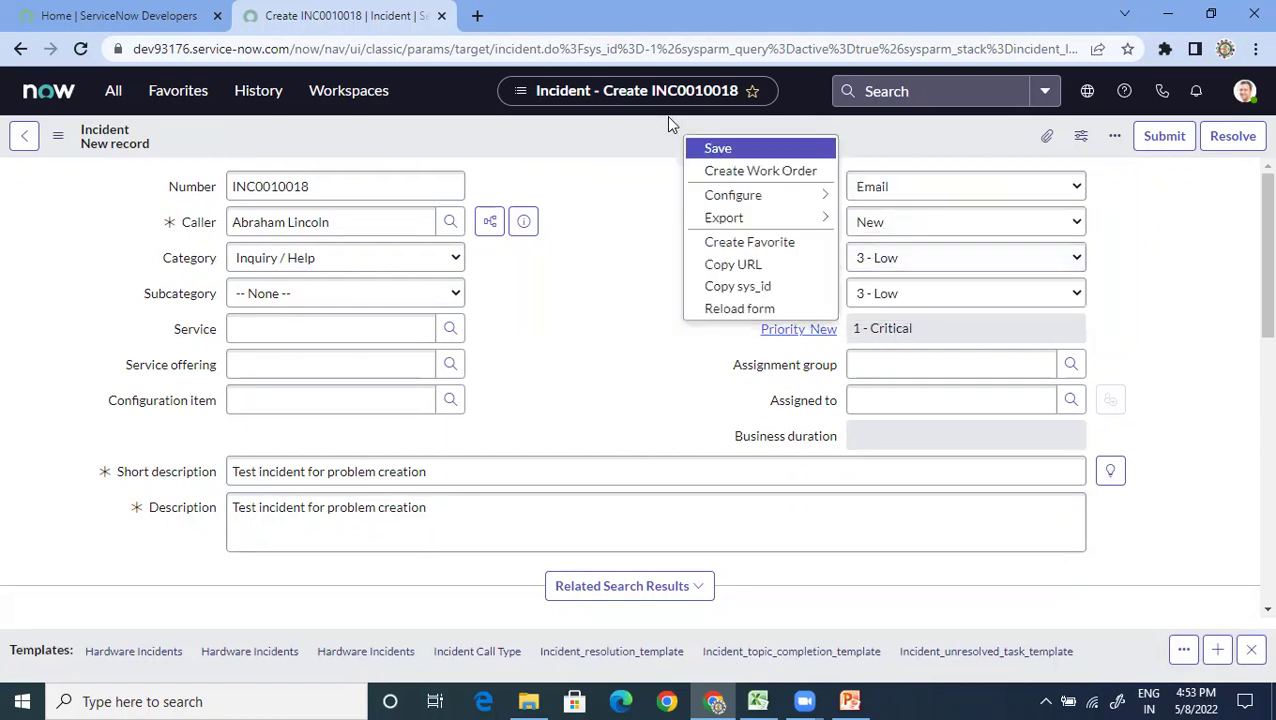
{"action": "left_click", "coordinate": [729, 150]}
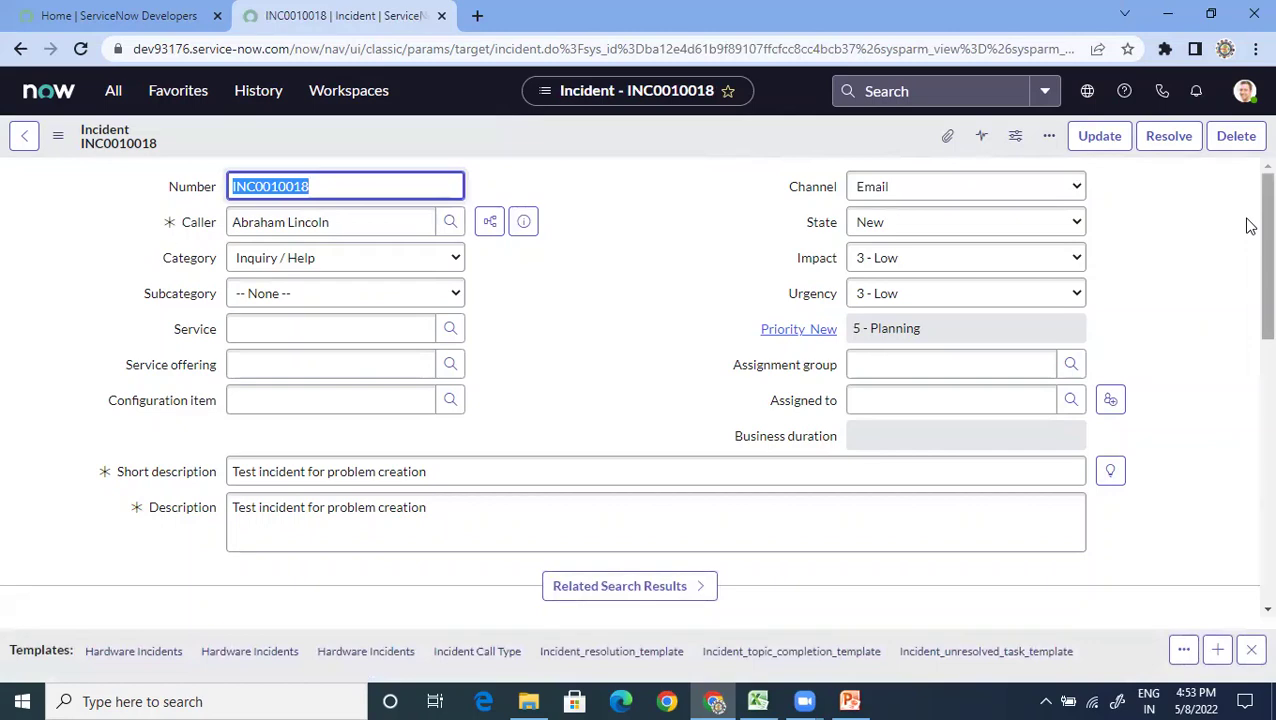
- Create a problem from the saved incident
{"action": "scroll", "coordinate": [1248, 240], "scroll_direction": "down", "scroll_amount": 3}
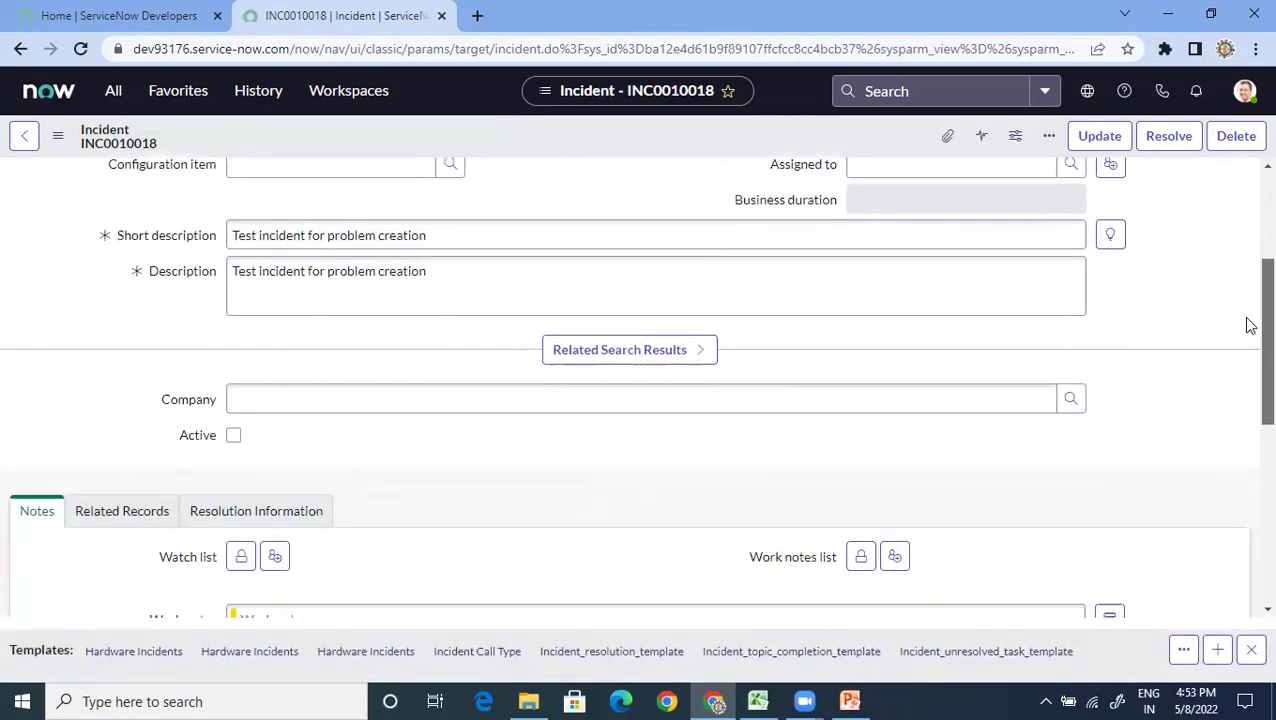
{"action": "scroll", "coordinate": [1248, 325], "scroll_direction": "down", "scroll_amount": 1}
{"action": "scroll", "coordinate": [1248, 340], "scroll_direction": "down", "scroll_amount": 1}
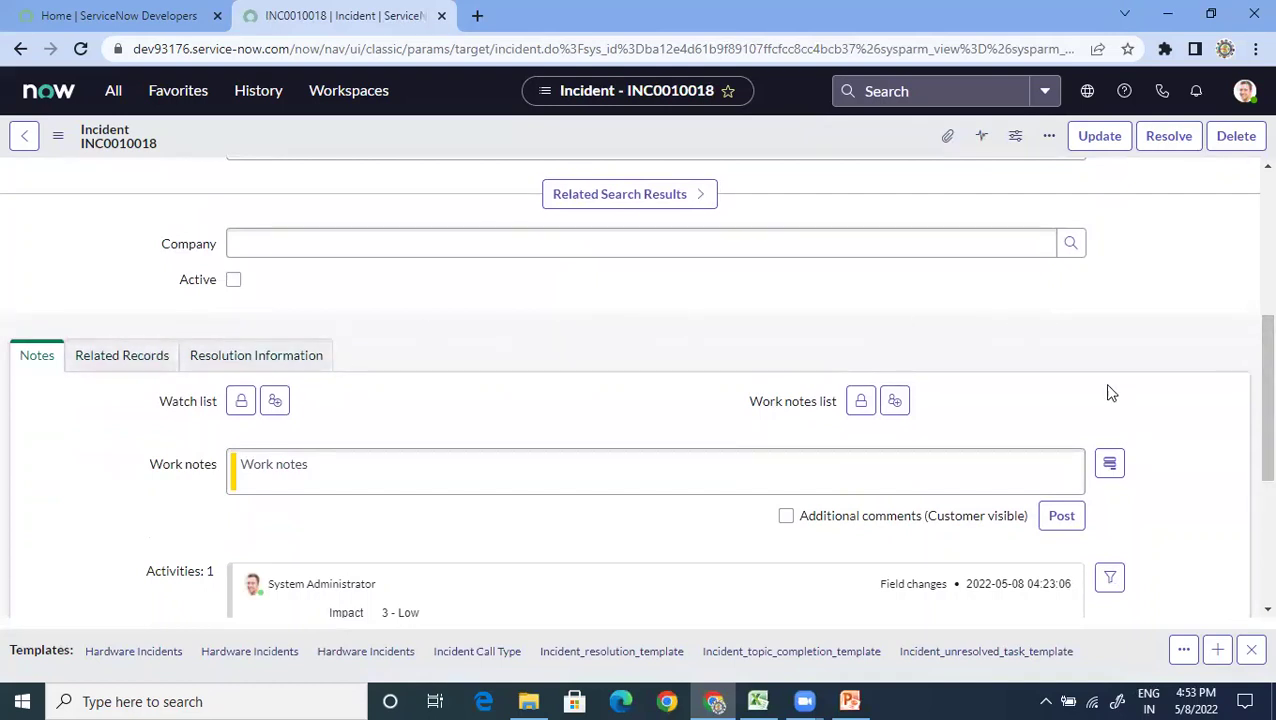
{"action": "left_click", "coordinate": [58, 140]}
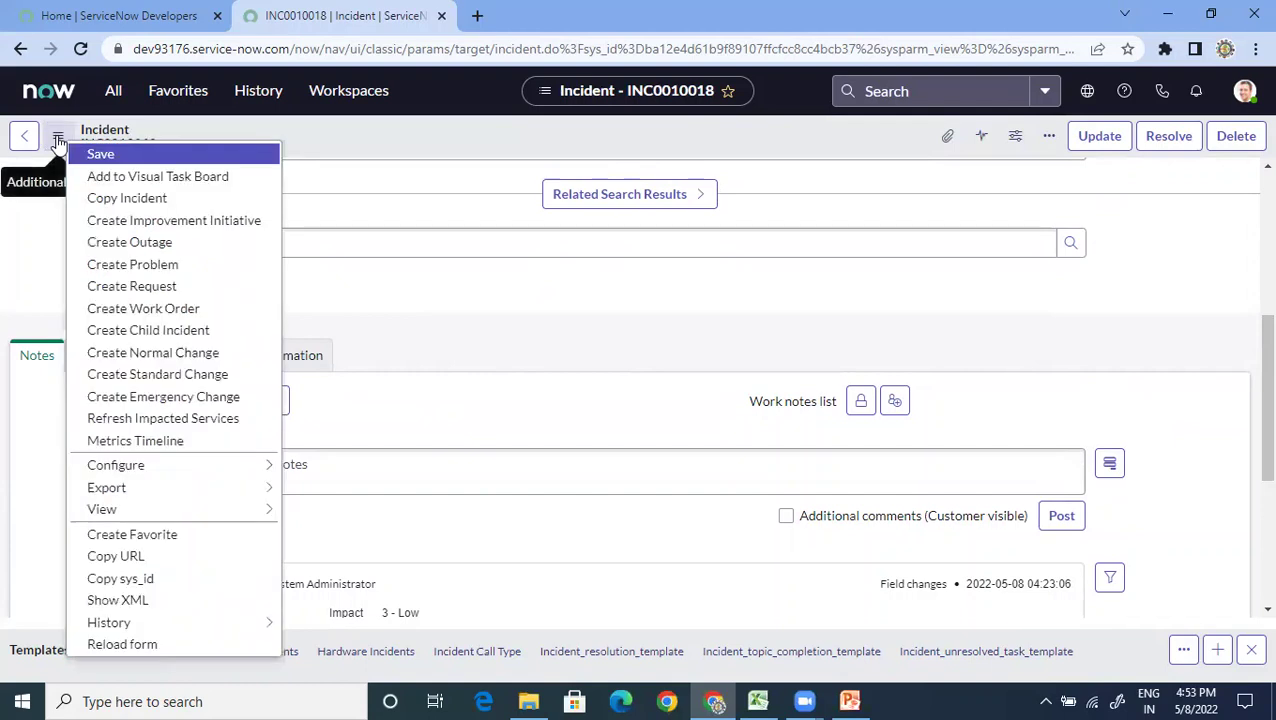
{"action": "left_click", "coordinate": [166, 263]}
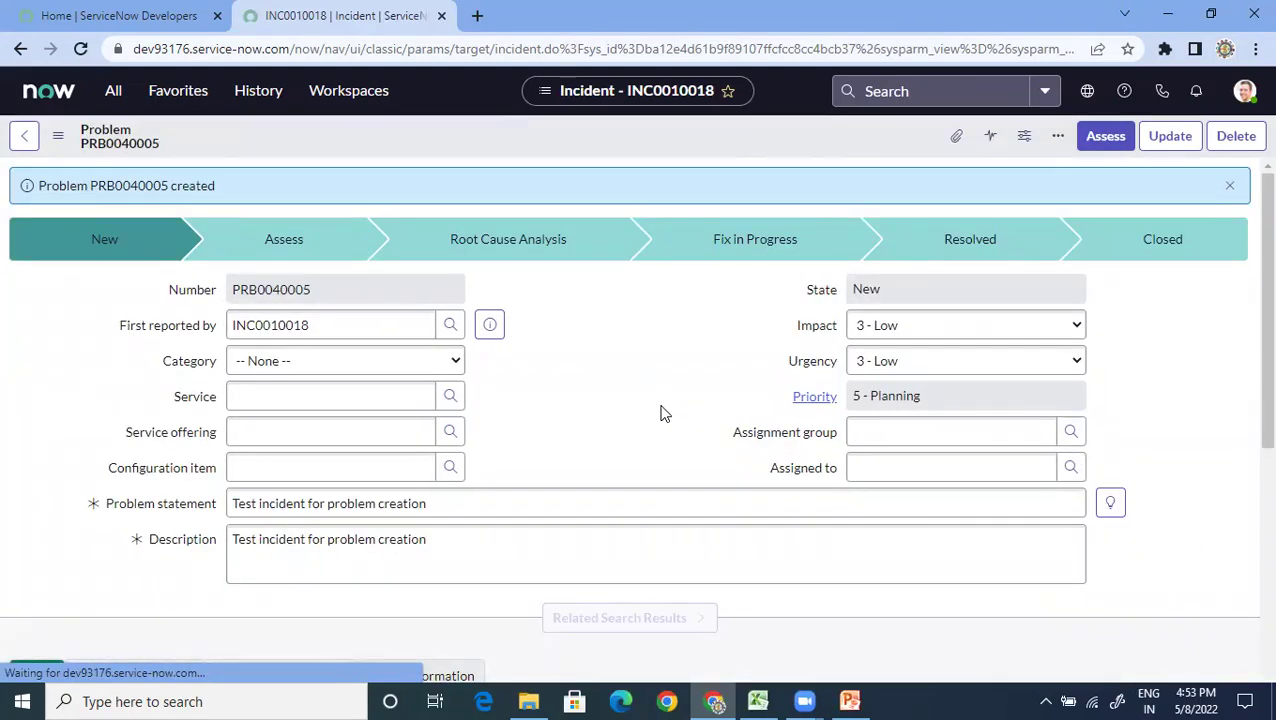
- Check the First reported by reference on the new problem and save the problem record
{"action": "double_click", "coordinate": [294, 334]}
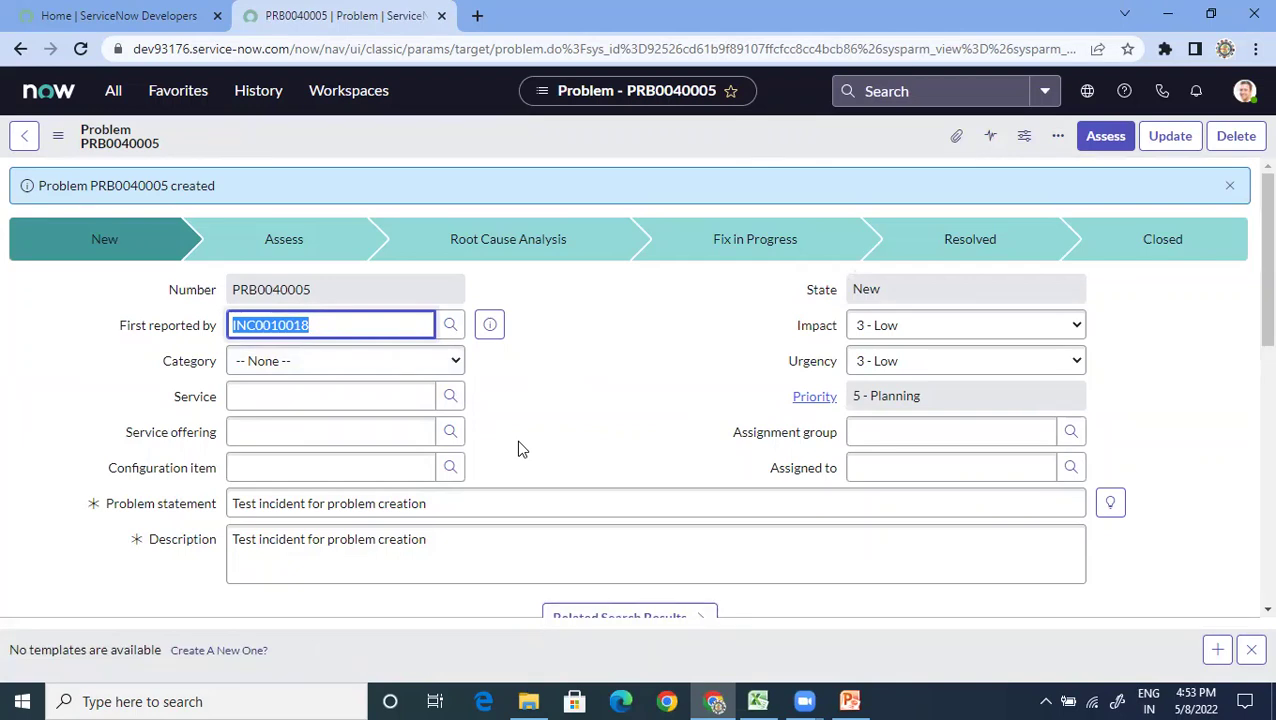
{"action": "key", "text": "End"}
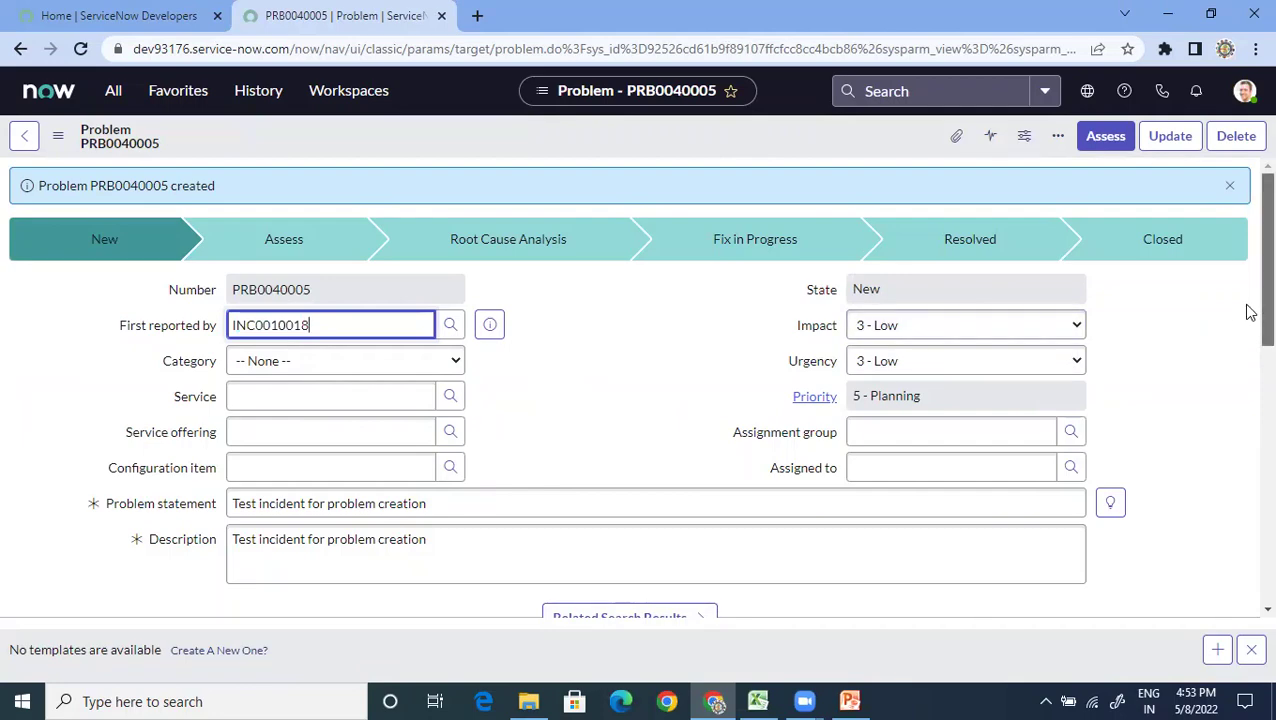
{"action": "left_click_drag", "start_coordinate": [1247, 312], "coordinate": [1245, 276]}
{"action": "right_click", "coordinate": [644, 134]}
{"action": "left_click", "coordinate": [716, 150]}
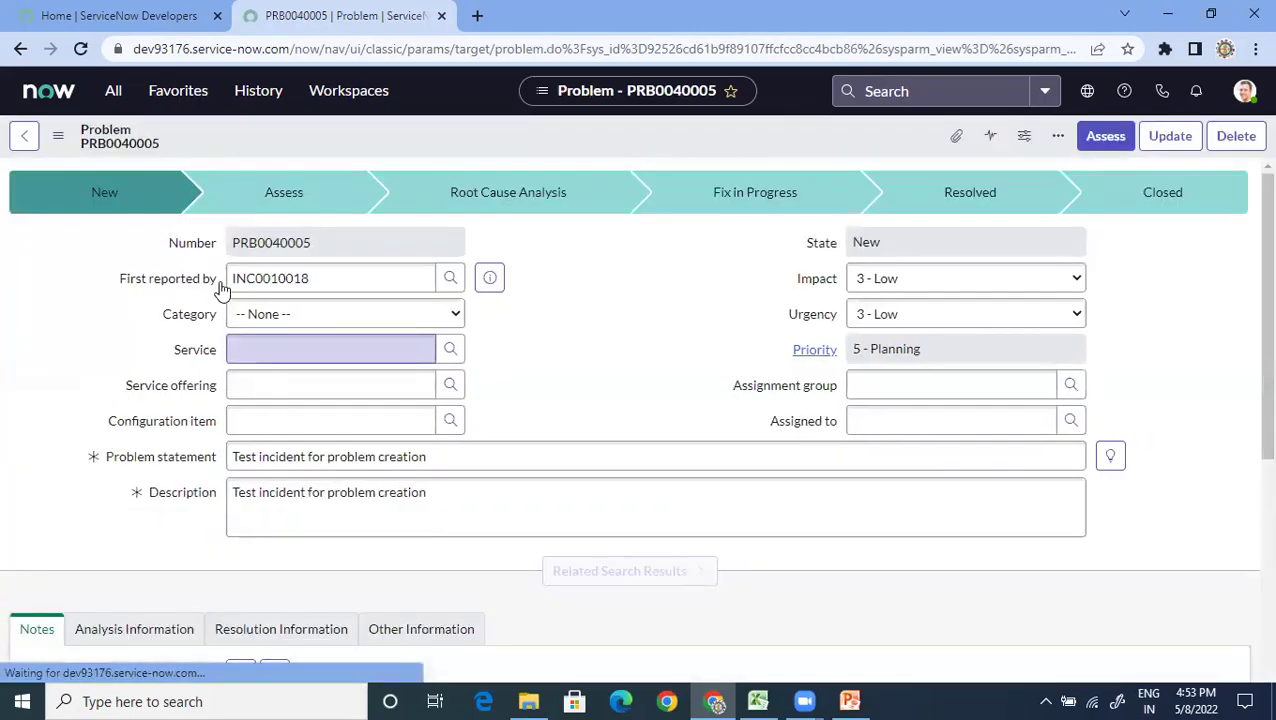
- Load the problem's related lists and examine the incidents linked to it
{"action": "double_click", "coordinate": [333, 279]}
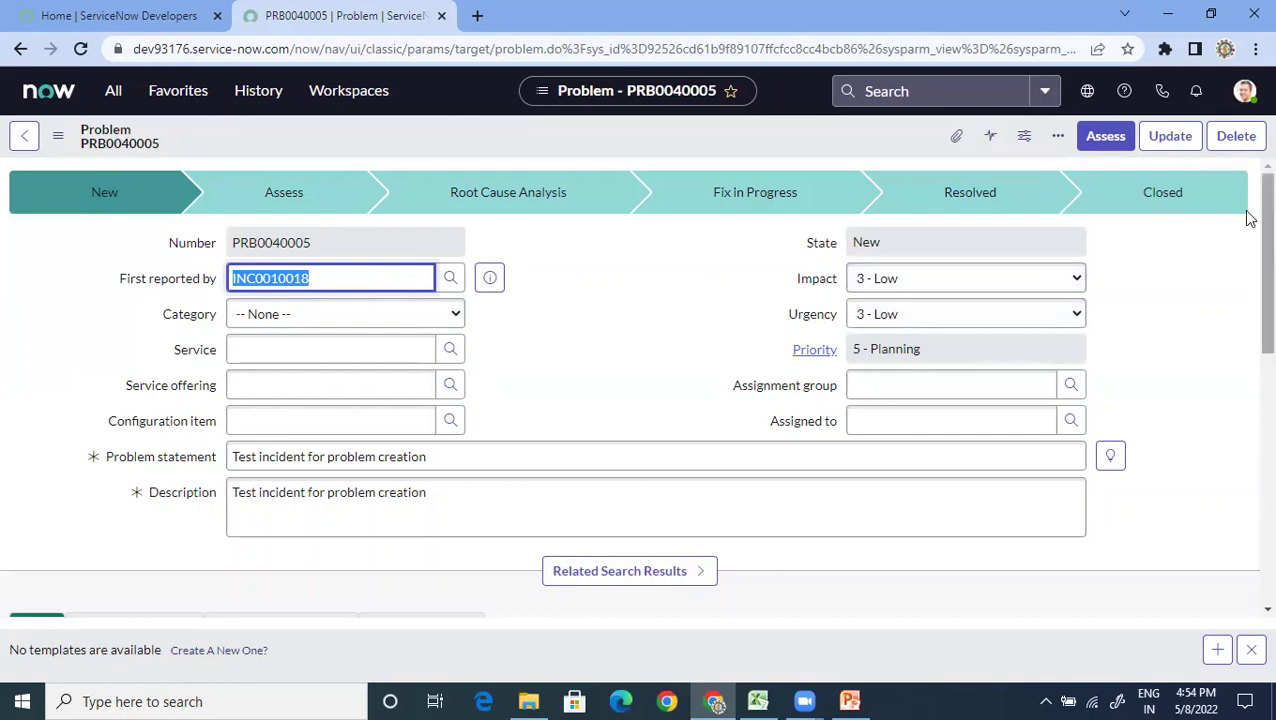
{"action": "left_click_drag", "start_coordinate": [1249, 214], "coordinate": [1247, 470]}
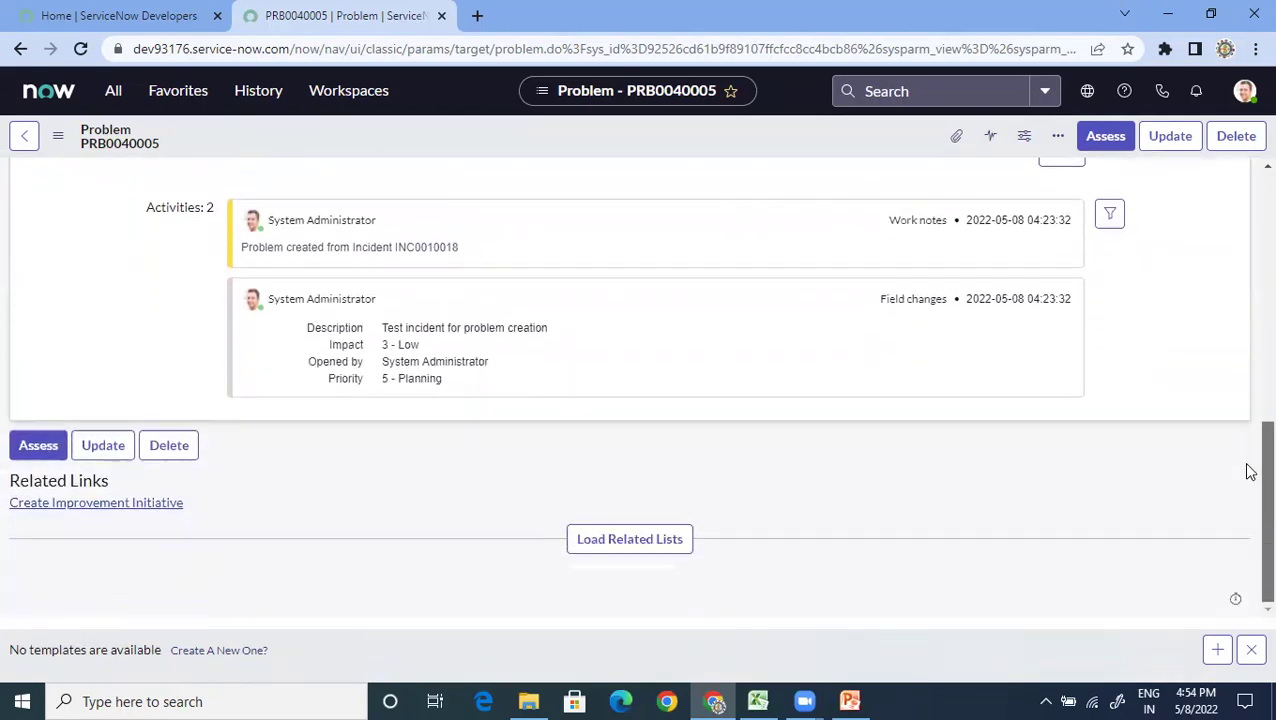
{"action": "left_click", "coordinate": [641, 531]}
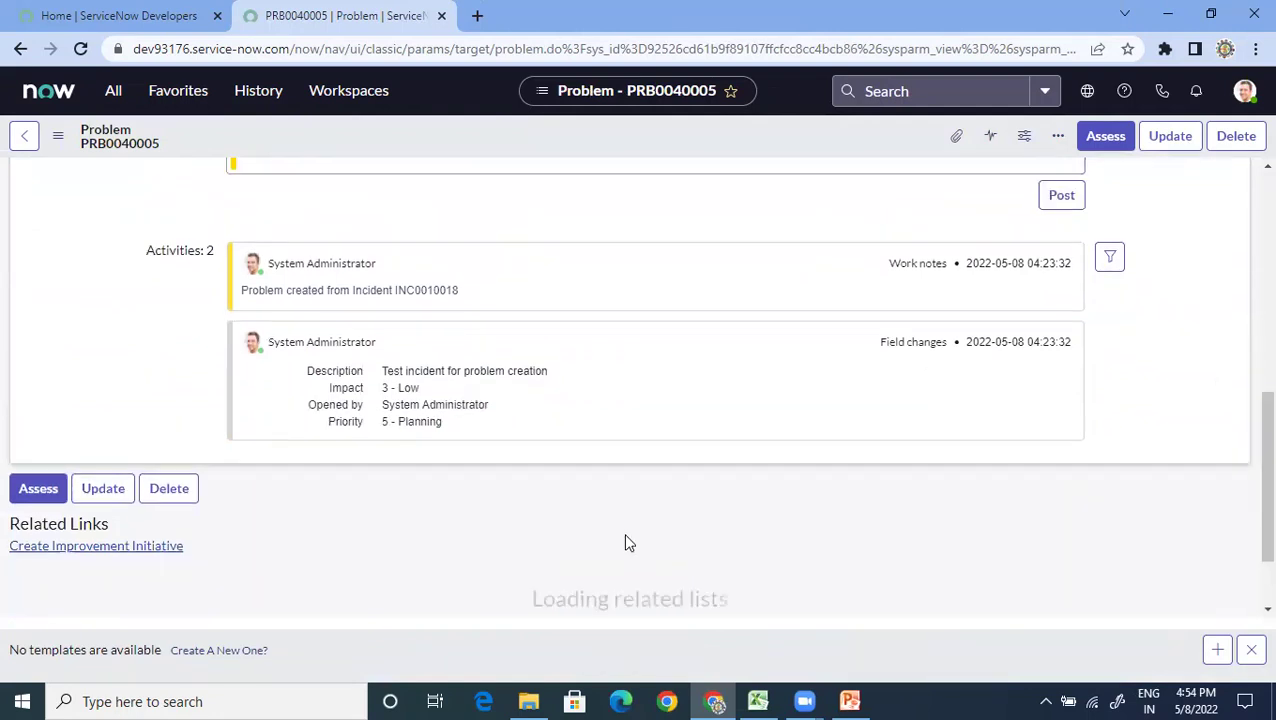
{"action": "left_click_drag", "start_coordinate": [1249, 447], "coordinate": [1248, 515]}
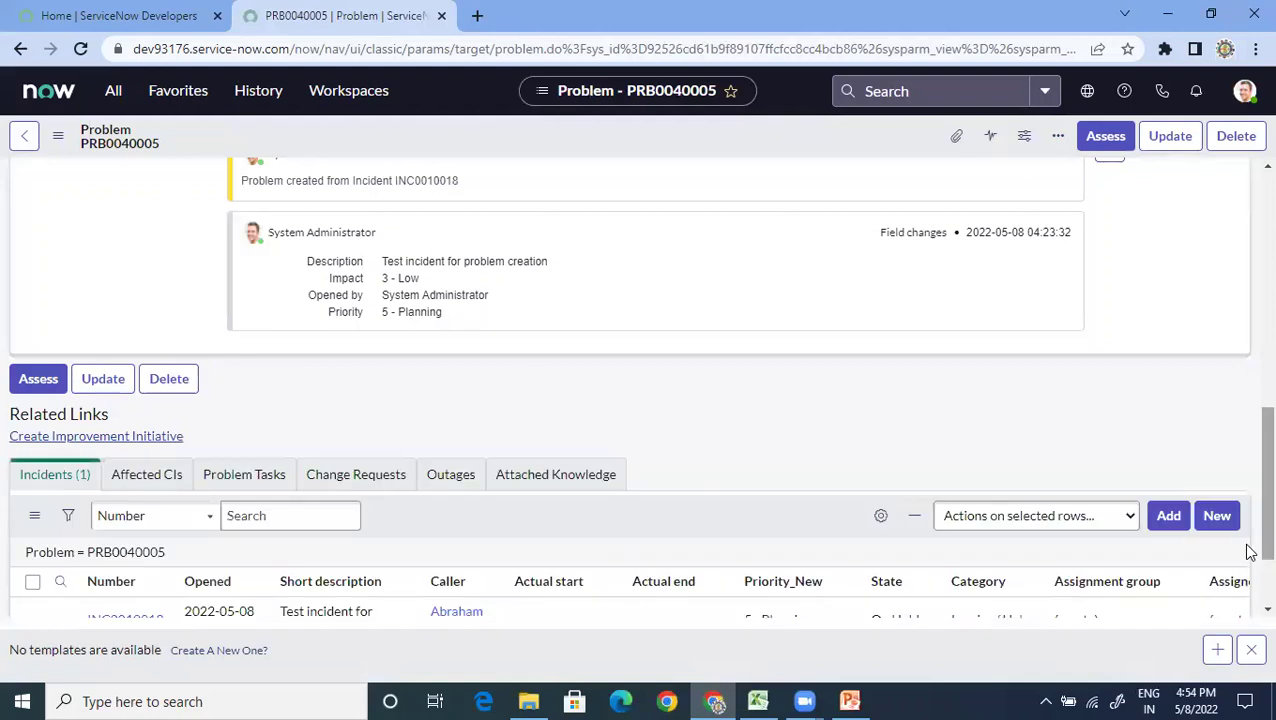
{"action": "scroll", "coordinate": [1247, 460], "scroll_direction": "down", "scroll_amount": 2}
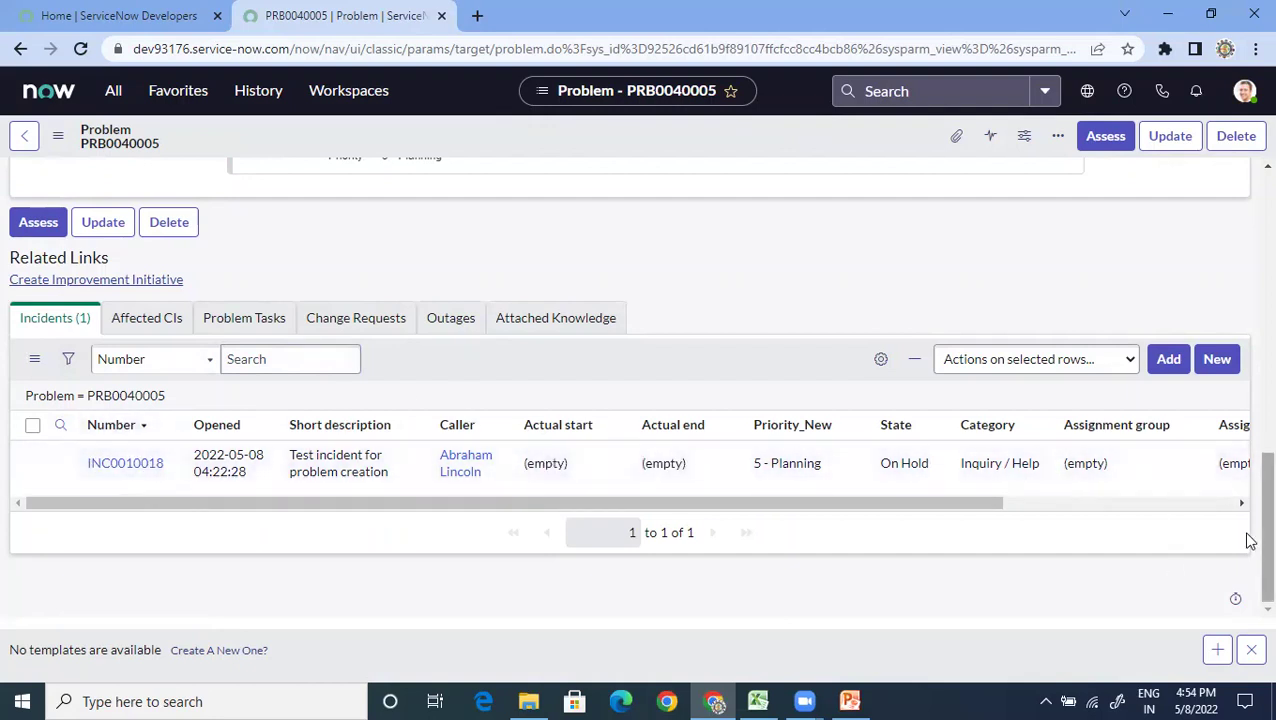
- Preview the incident referenced in the problem's First reported by field and open its full record
{"action": "left_click_drag", "start_coordinate": [1245, 535], "coordinate": [1245, 233]}
{"action": "left_click", "coordinate": [167, 316]}
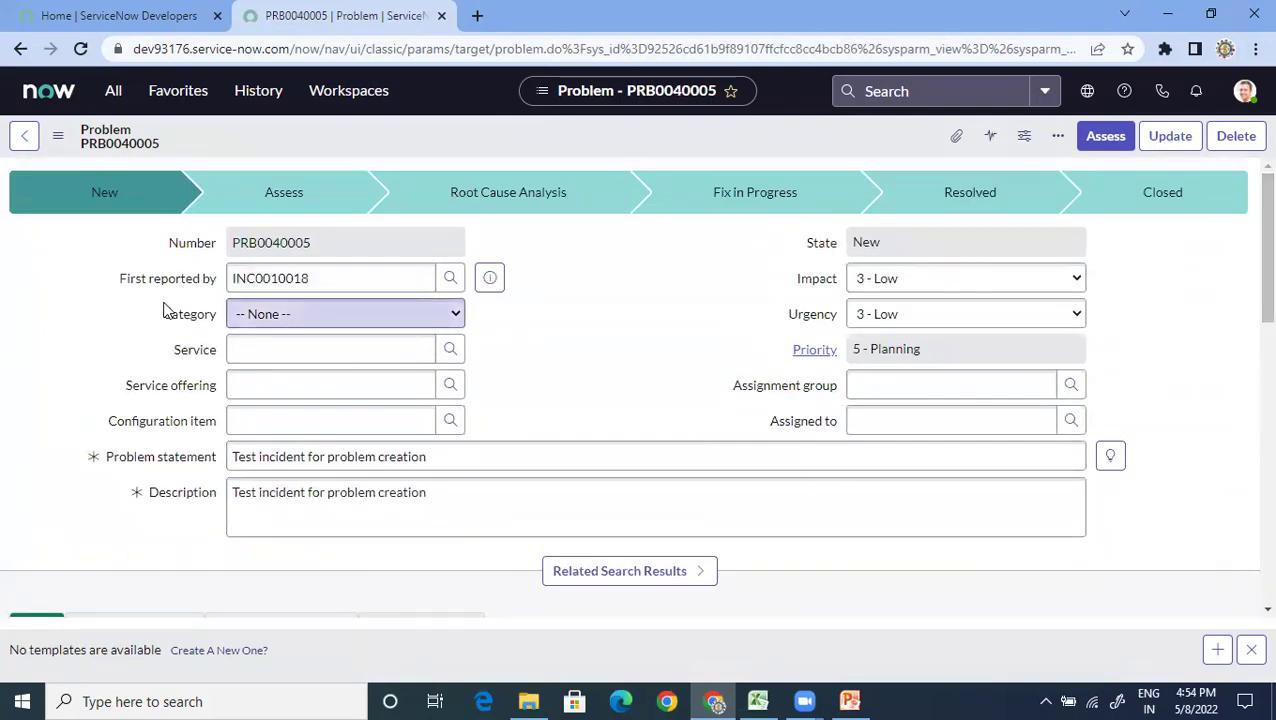
{"action": "left_click", "coordinate": [490, 280]}
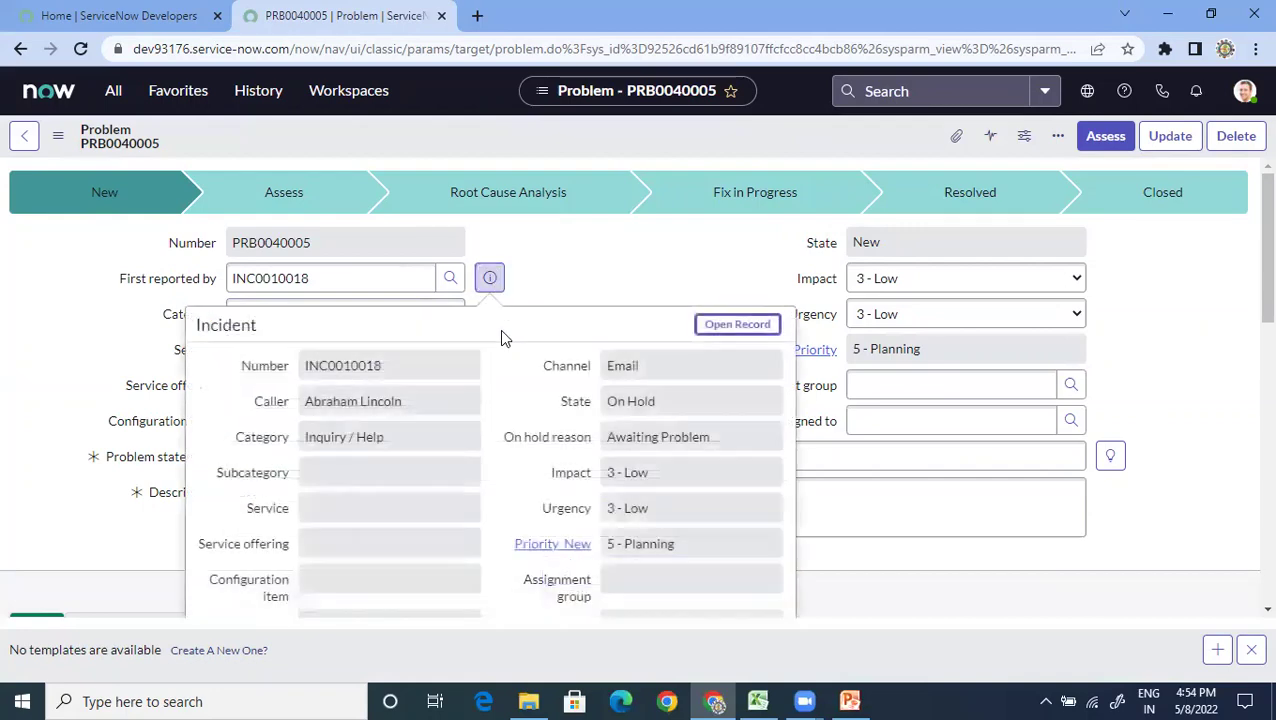
{"action": "left_click", "coordinate": [733, 325]}
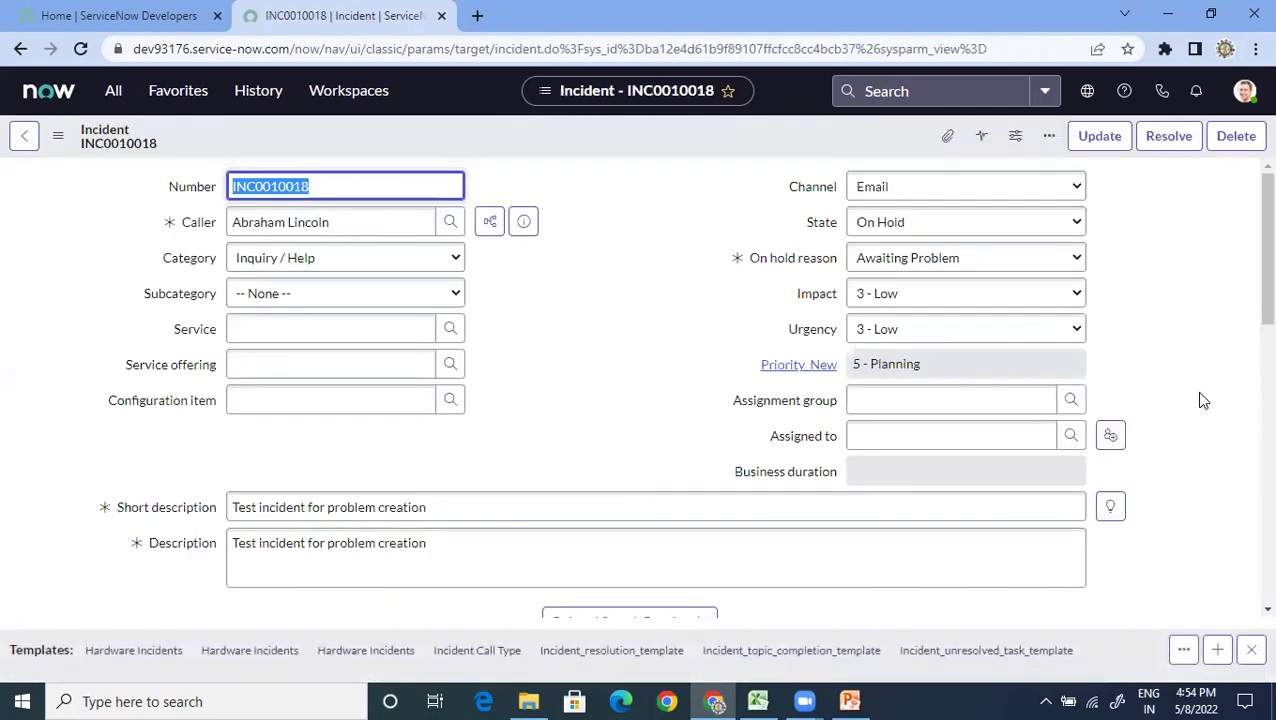
- Load the incident's related lists and examine the Problem reference among its related records
{"action": "scroll", "coordinate": [1246, 318], "scroll_direction": "down", "scroll_amount": 10}
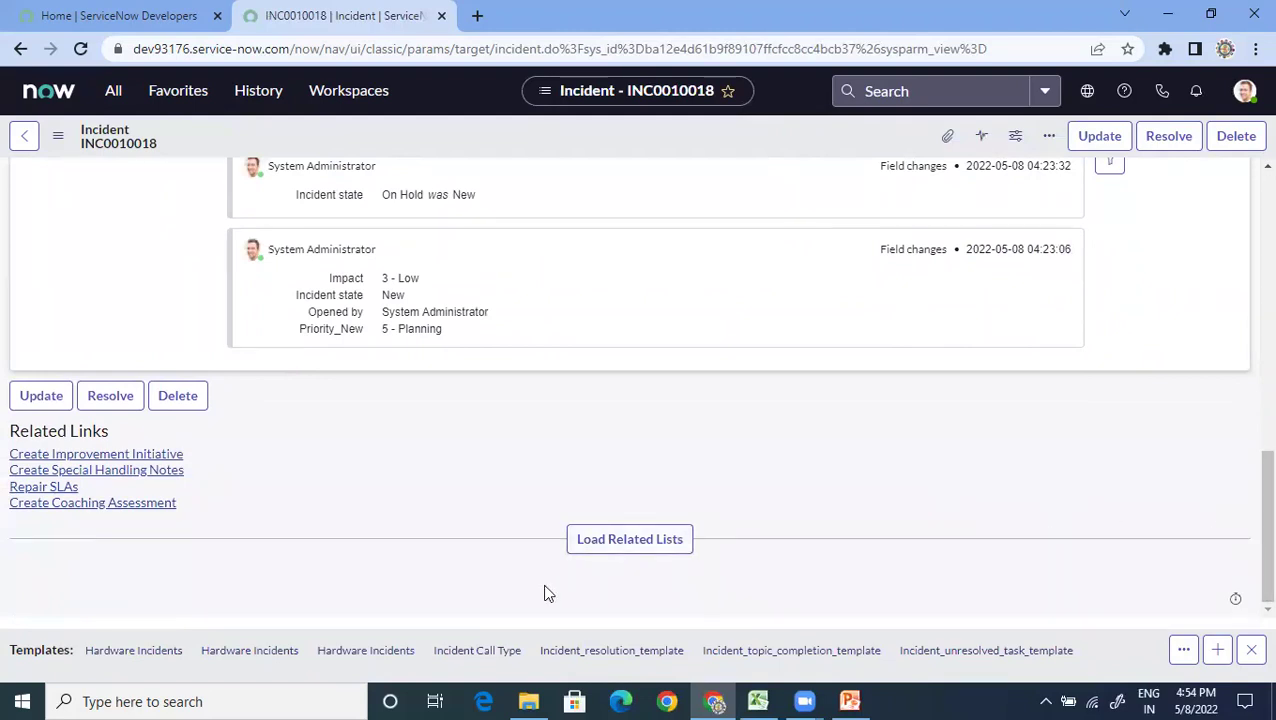
{"action": "left_click", "coordinate": [651, 538]}
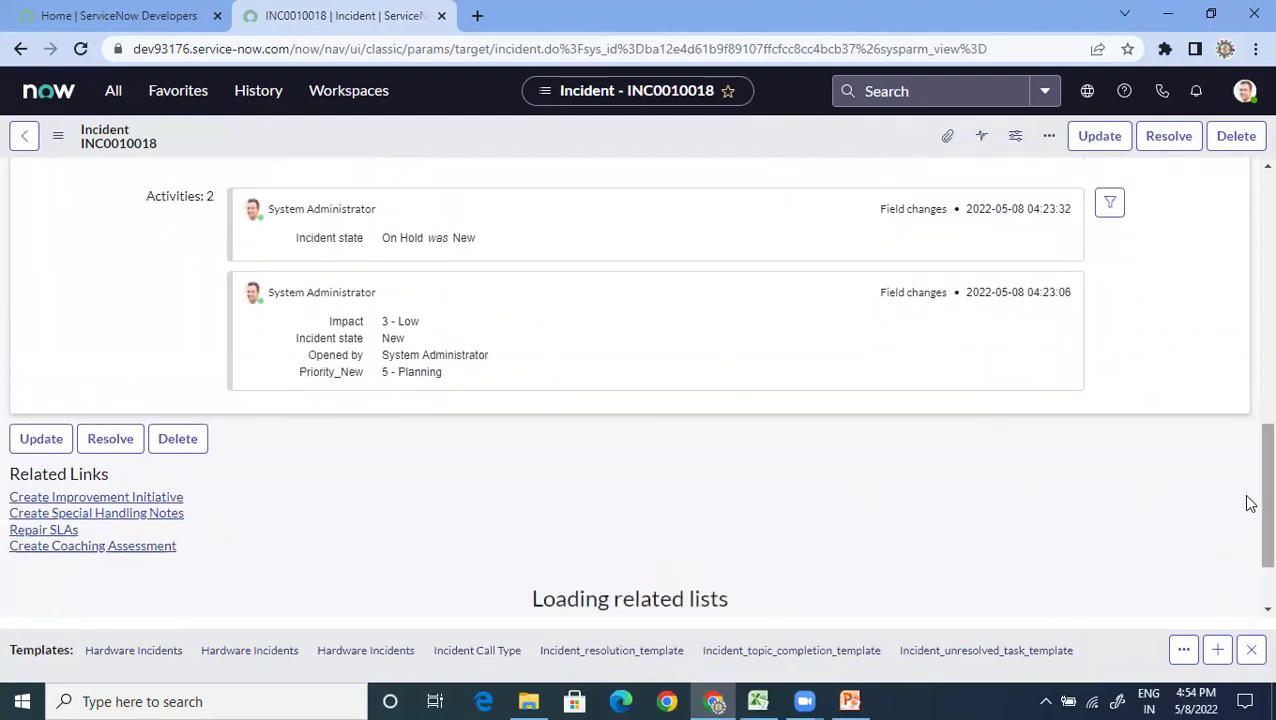
{"action": "scroll", "coordinate": [1245, 560], "scroll_direction": "down", "scroll_amount": 1}
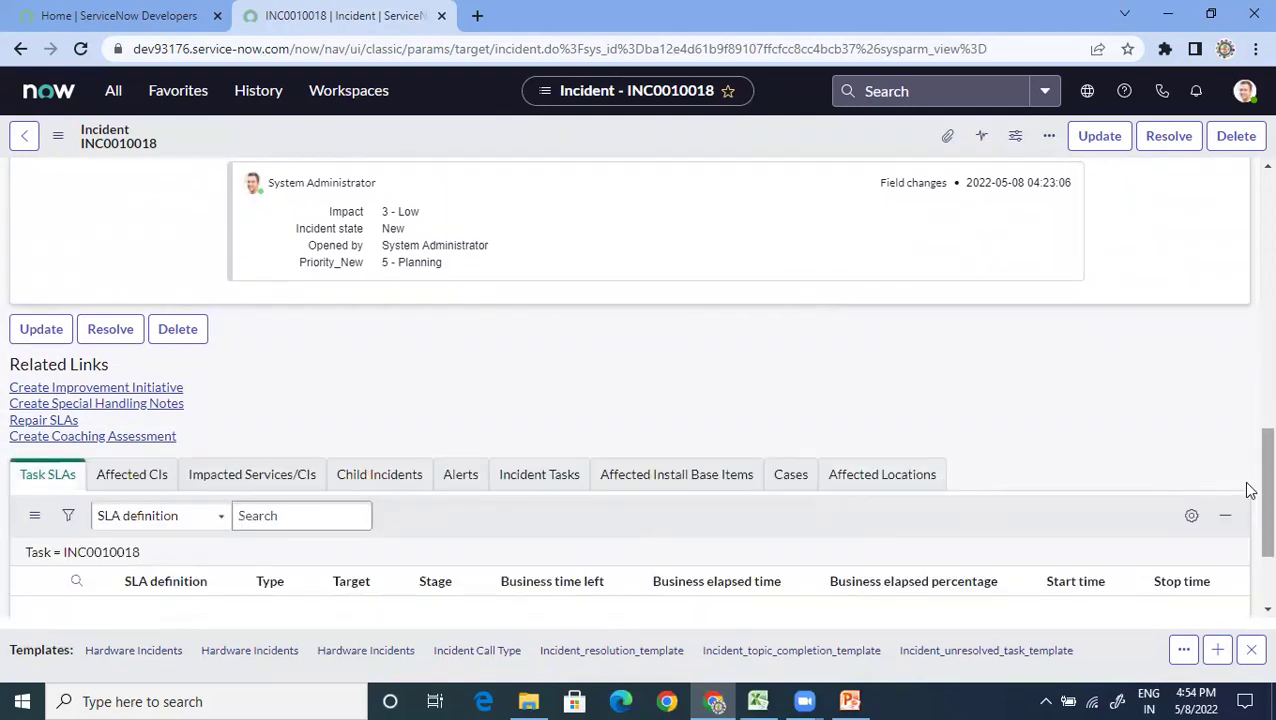
{"action": "left_click_drag", "start_coordinate": [1248, 492], "coordinate": [1247, 396]}
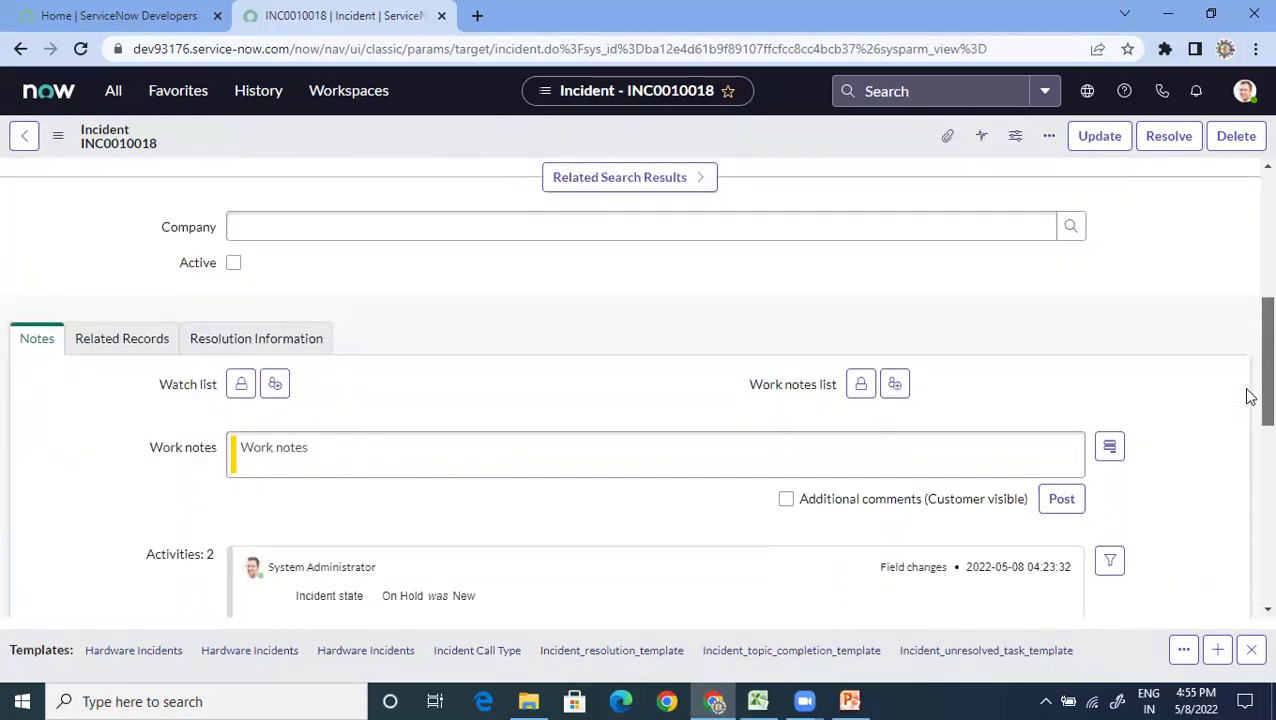
{"action": "left_click", "coordinate": [129, 337]}
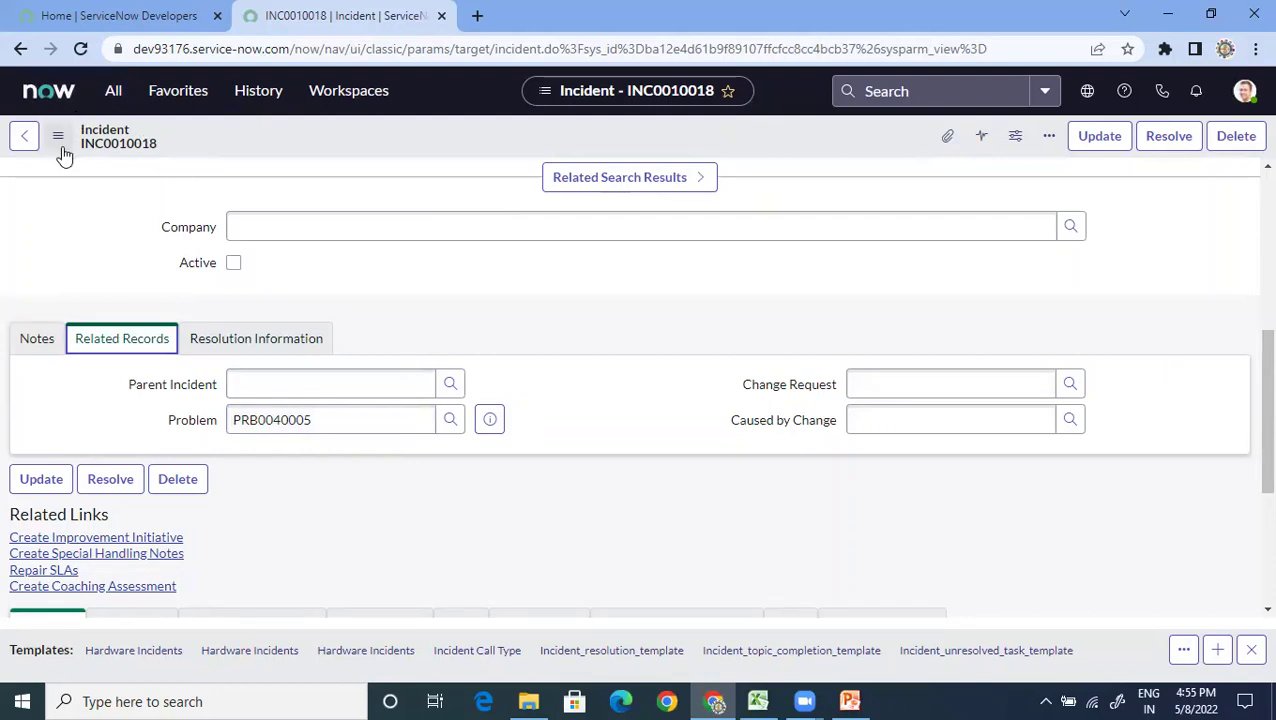
{"action": "left_click_drag", "start_coordinate": [350, 419], "coordinate": [190, 437]}
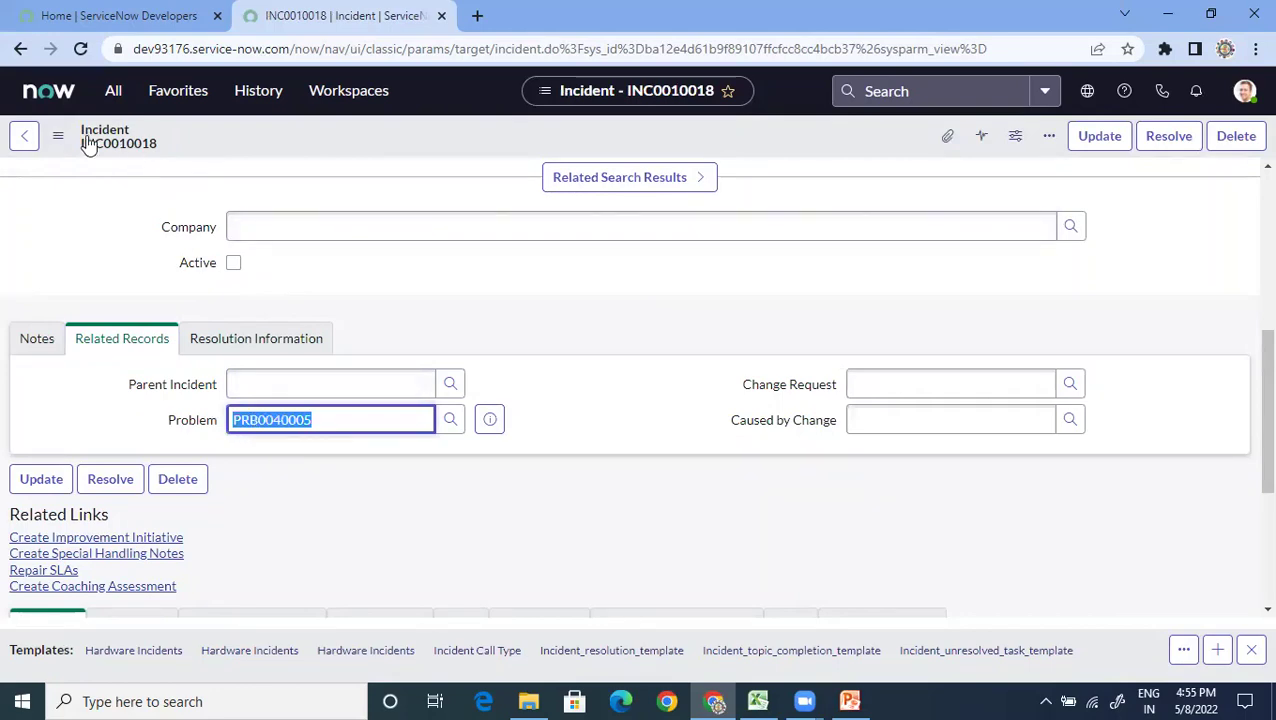
- Show the list of all incidents and open incident INC0010012
{"action": "left_click", "coordinate": [113, 90]}
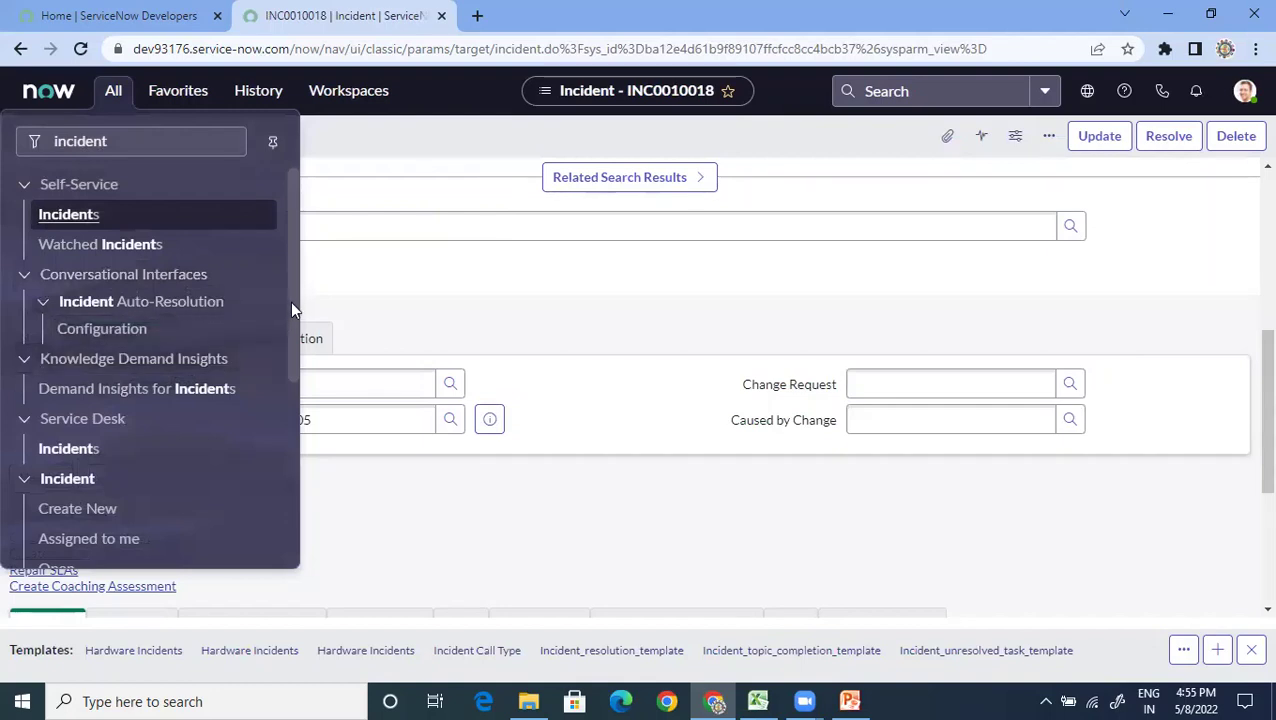
{"action": "left_click_drag", "start_coordinate": [290, 301], "coordinate": [288, 418]}
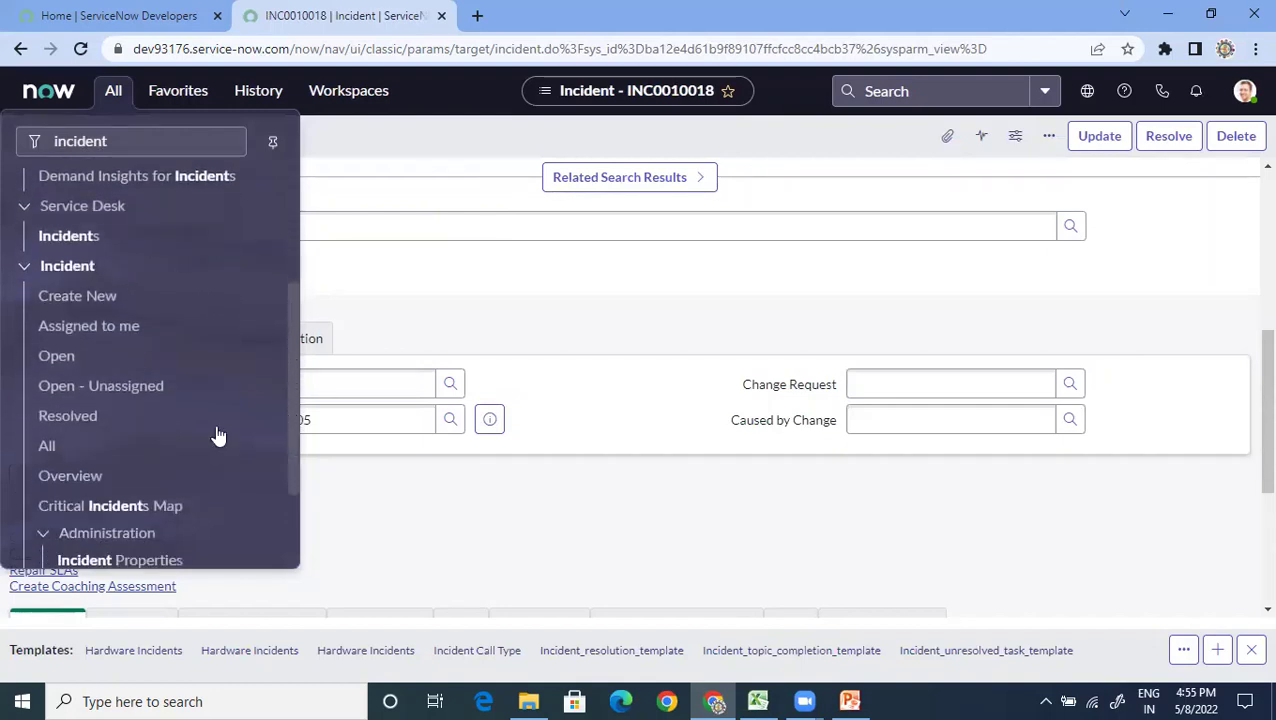
{"action": "left_click", "coordinate": [46, 447]}
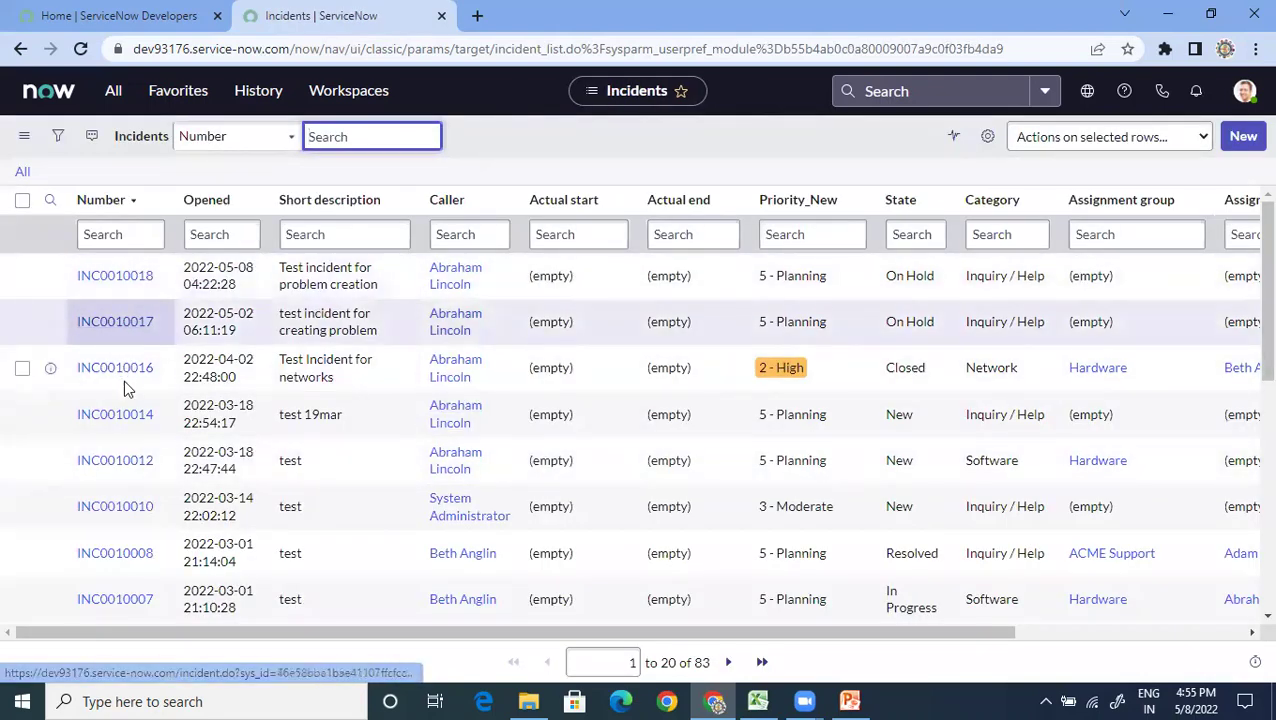
{"action": "left_click", "coordinate": [127, 463]}
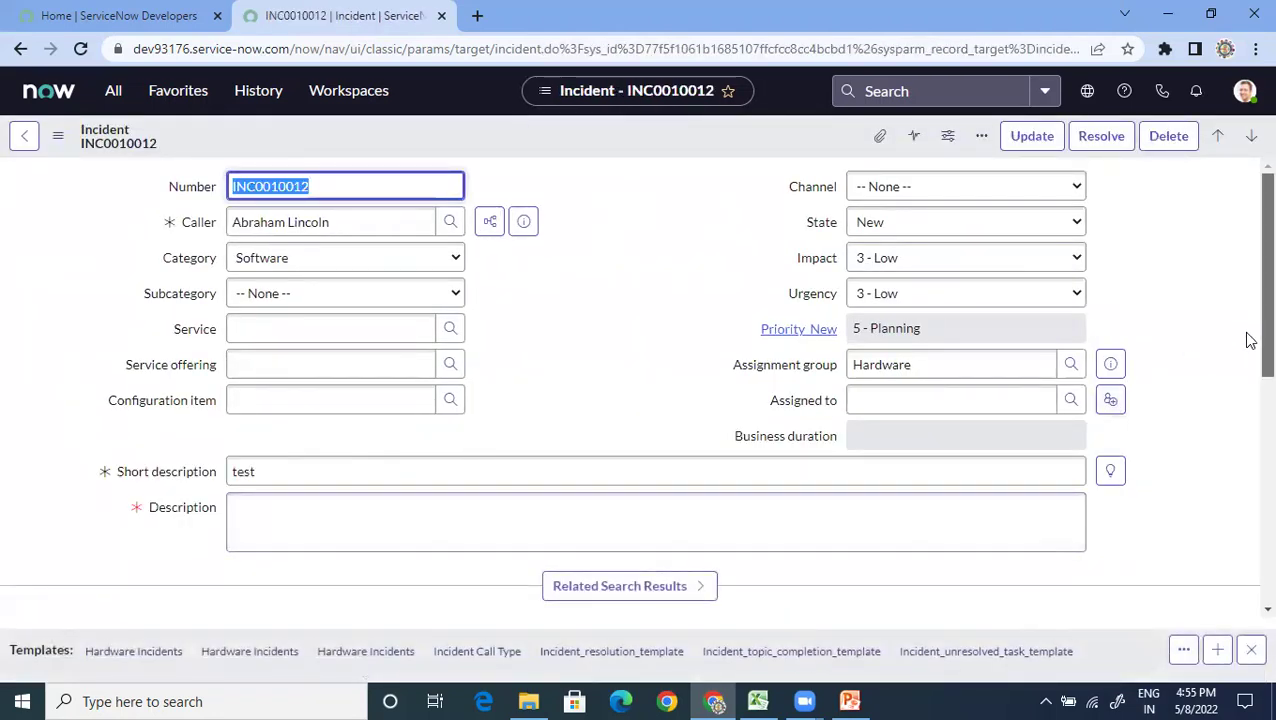
- Enter "test" as the Description of incident INC0010012
{"action": "scroll", "coordinate": [1140, 318], "scroll_direction": "down", "scroll_amount": 2}
{"action": "left_click", "coordinate": [352, 404]}
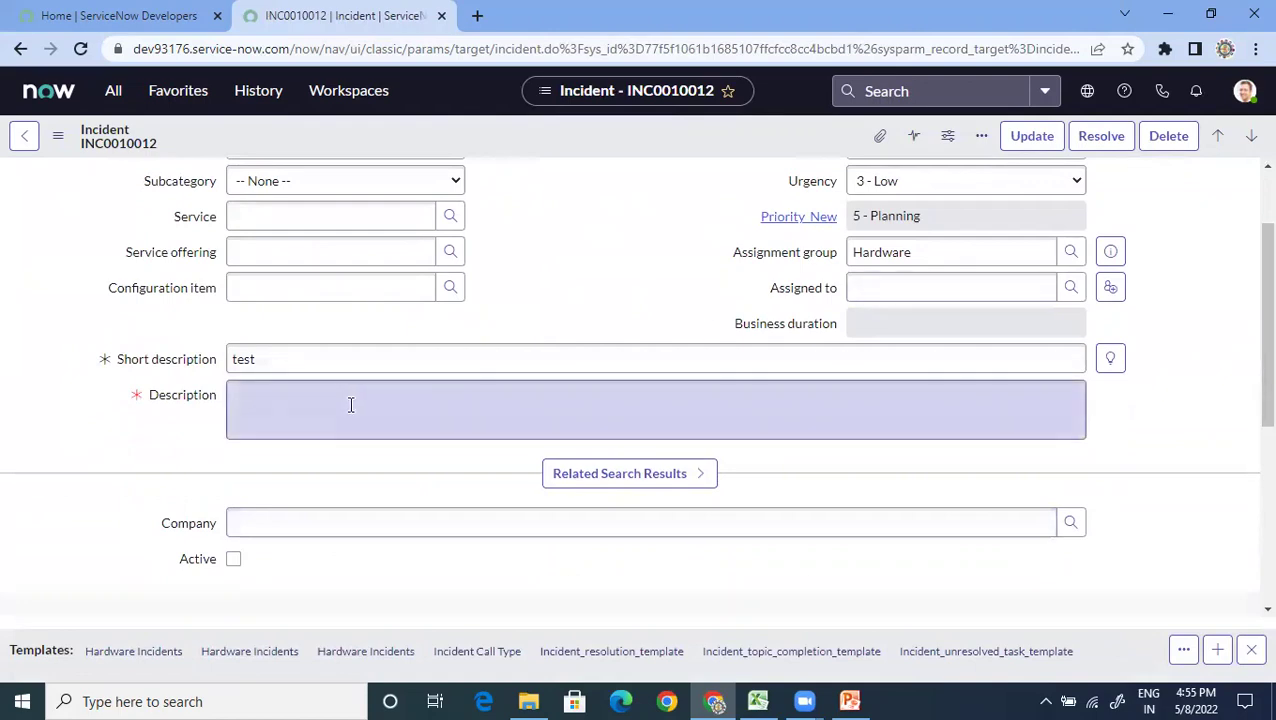
{"action": "type", "text": "test"}
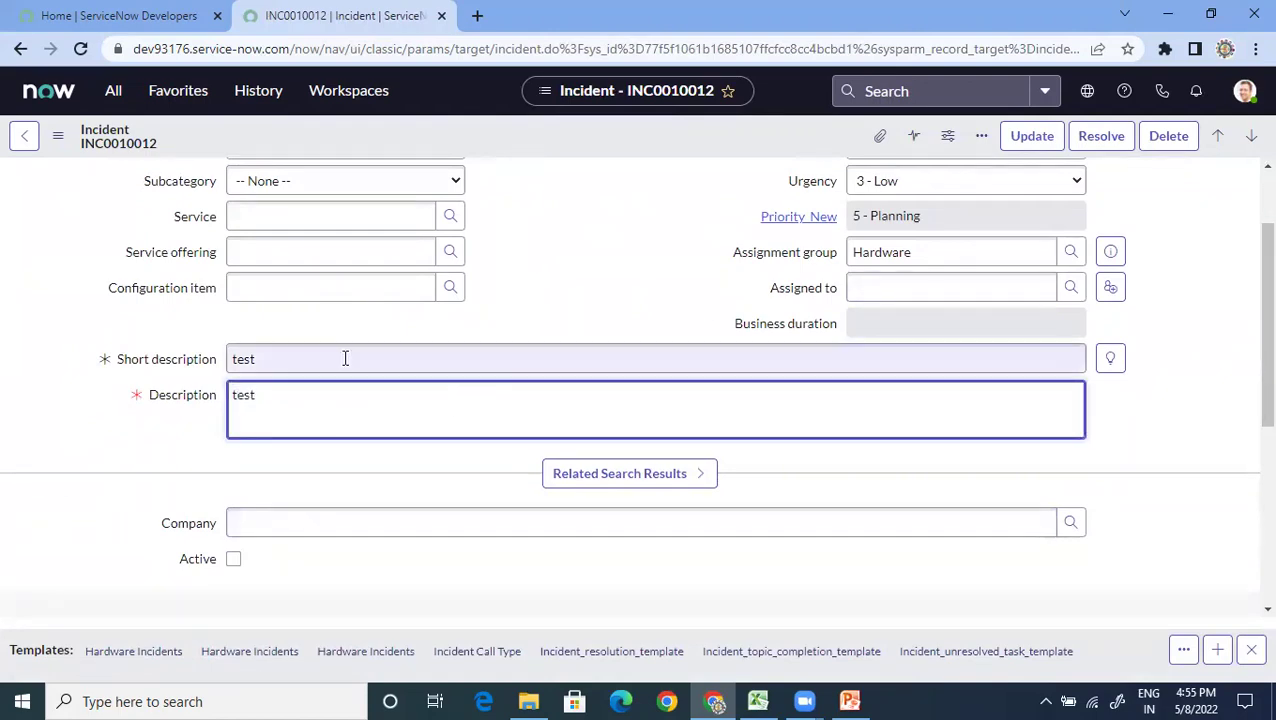
- Link the incident to problem PRB0040005 through its related records and save the incident
{"action": "scroll", "coordinate": [1249, 286], "scroll_direction": "up", "scroll_amount": 2}
{"action": "scroll", "coordinate": [1249, 286], "scroll_direction": "down", "scroll_amount": 5}
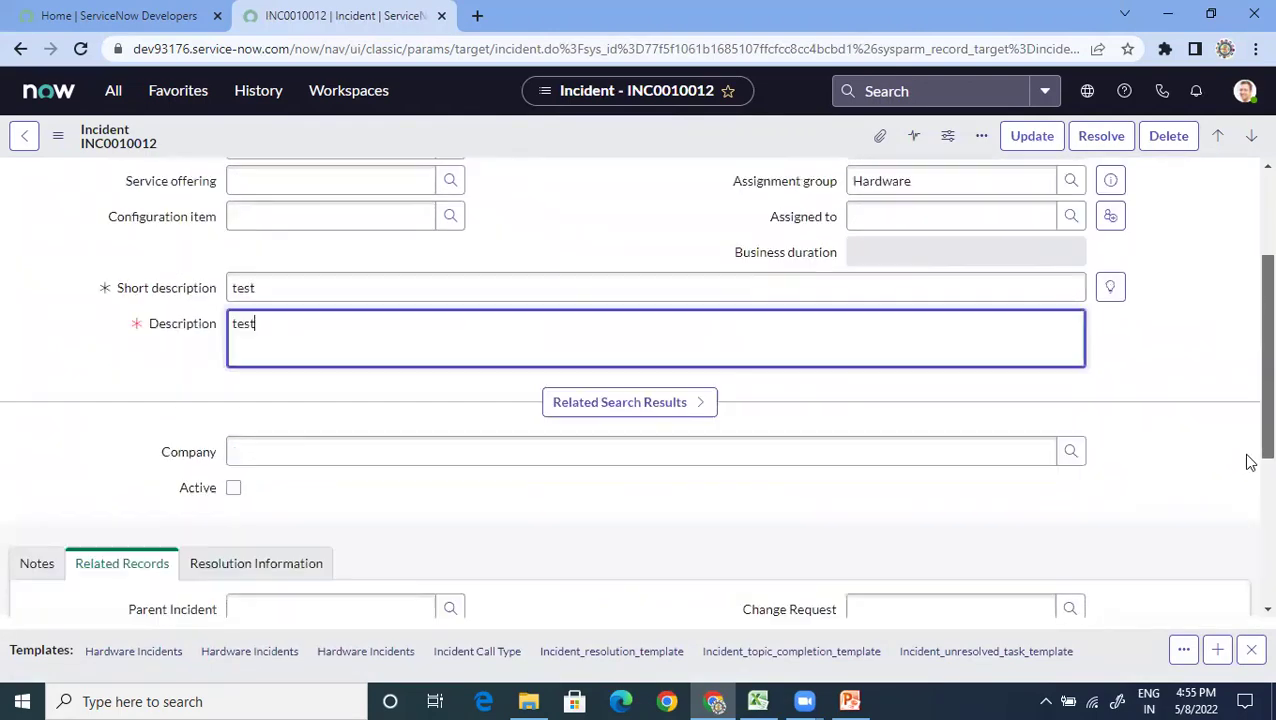
{"action": "left_click_drag", "start_coordinate": [324, 324], "coordinate": [168, 316]}
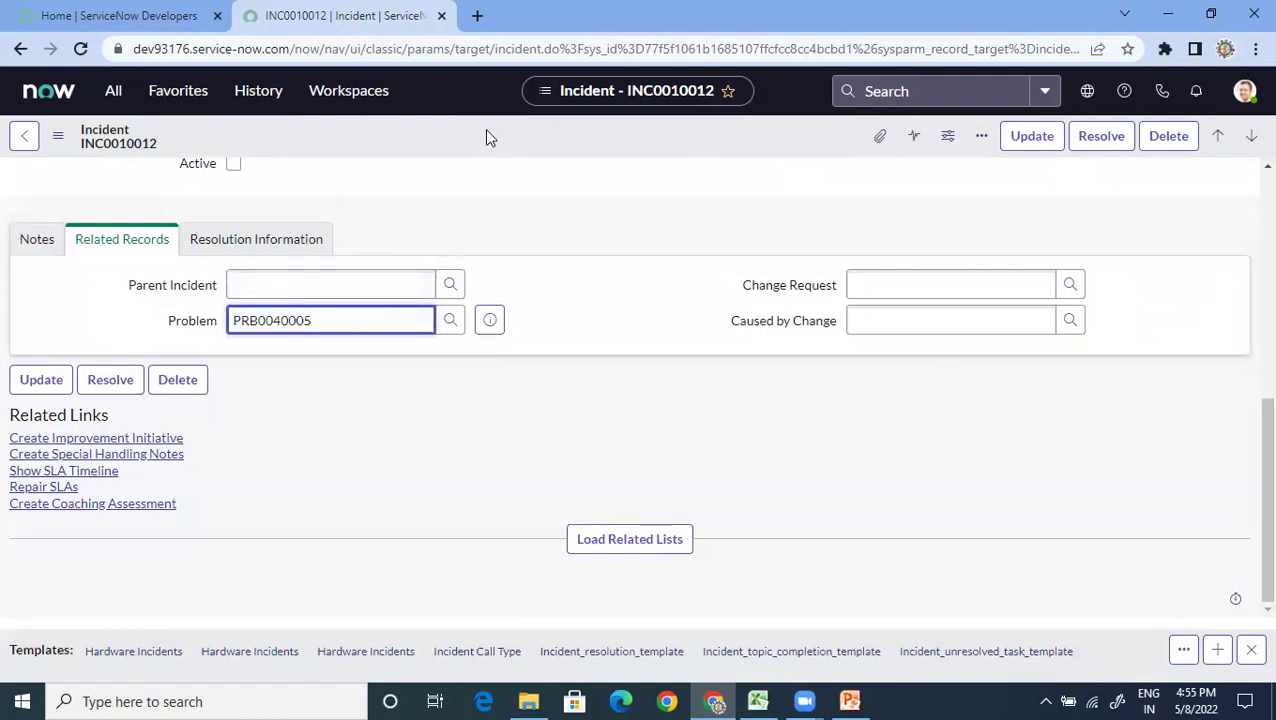
{"action": "right_click", "coordinate": [516, 133]}
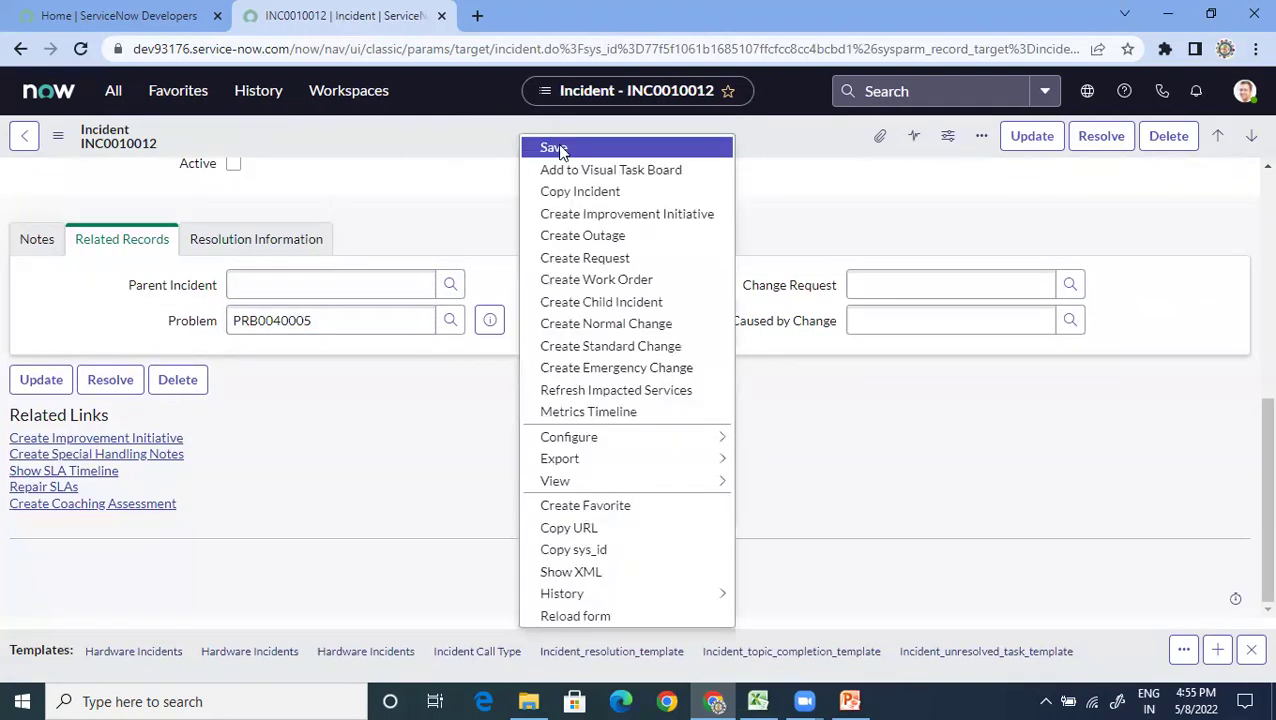
{"action": "left_click", "coordinate": [560, 150]}
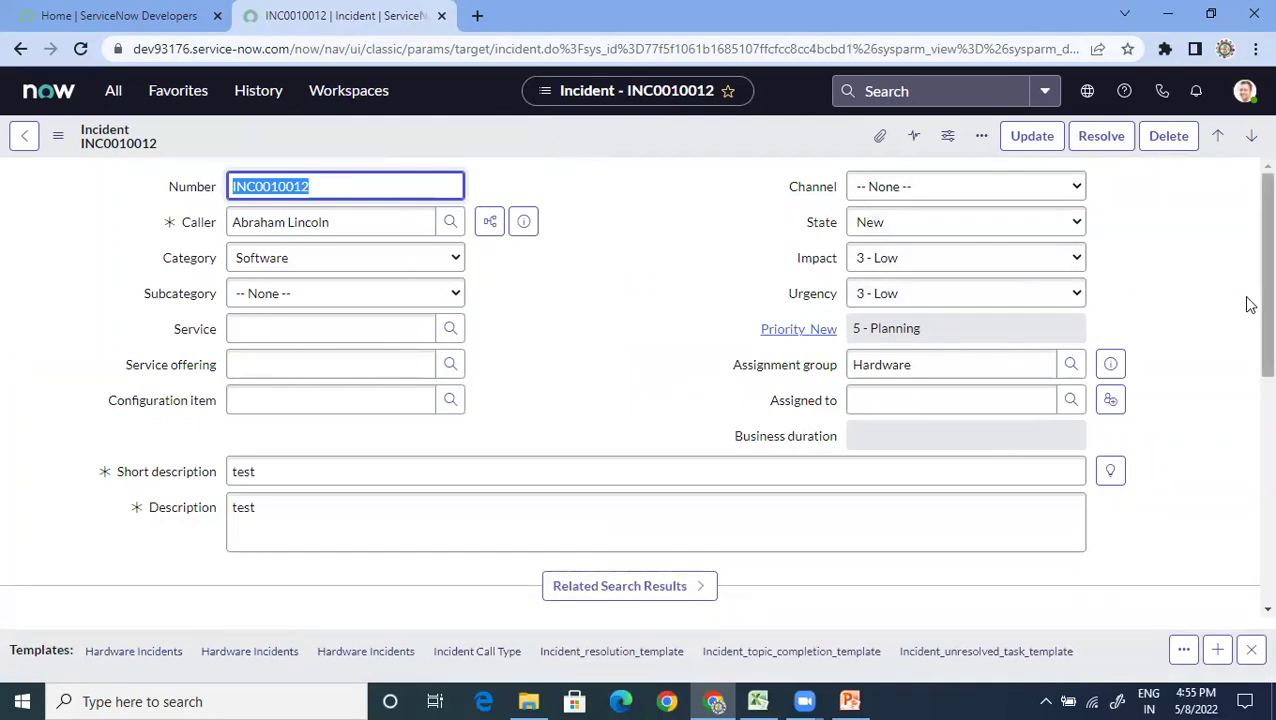
- Preview the problem referenced in the incident's related records and open its full record
{"action": "scroll", "coordinate": [1248, 304], "scroll_direction": "down", "scroll_amount": 5}
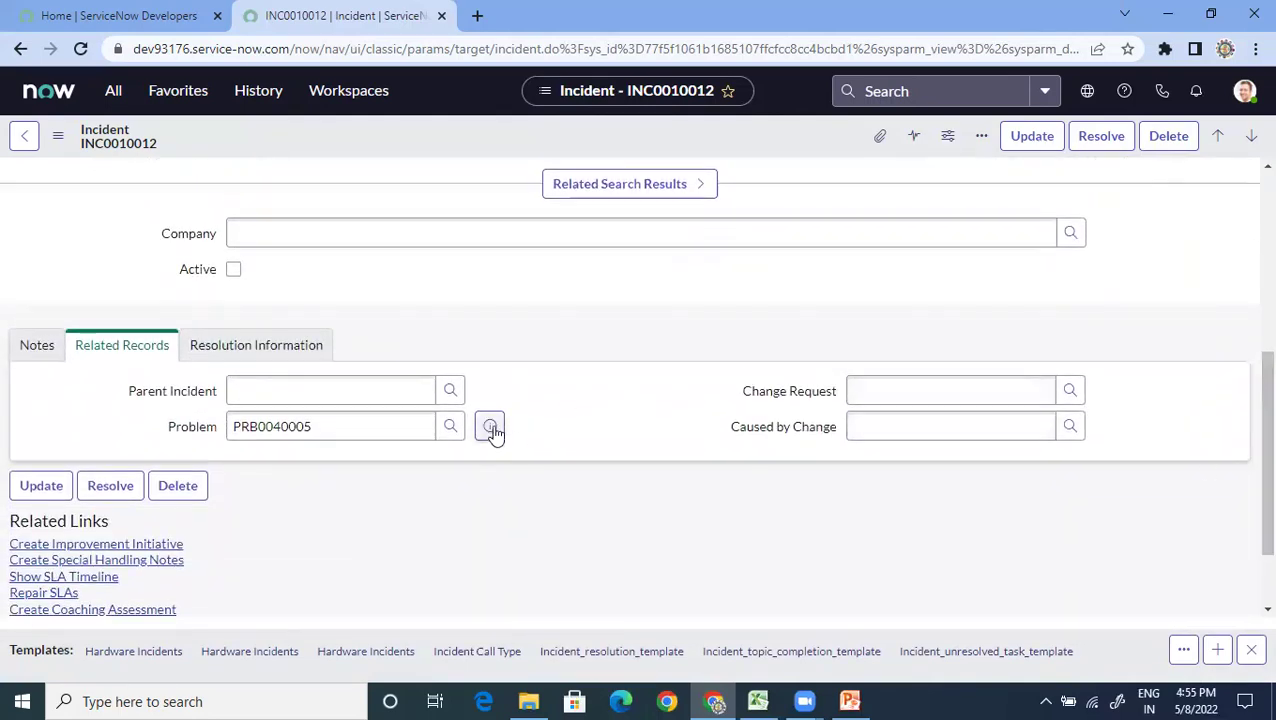
{"action": "left_click", "coordinate": [489, 426]}
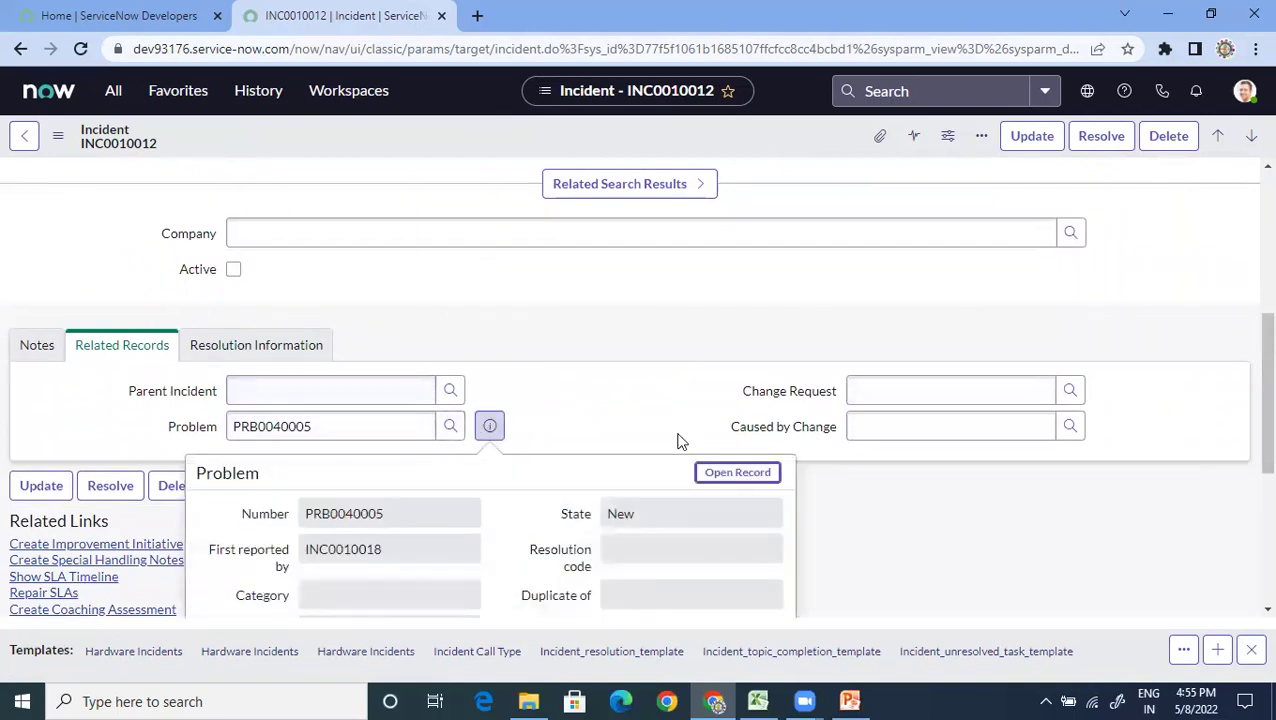
{"action": "left_click", "coordinate": [741, 472]}
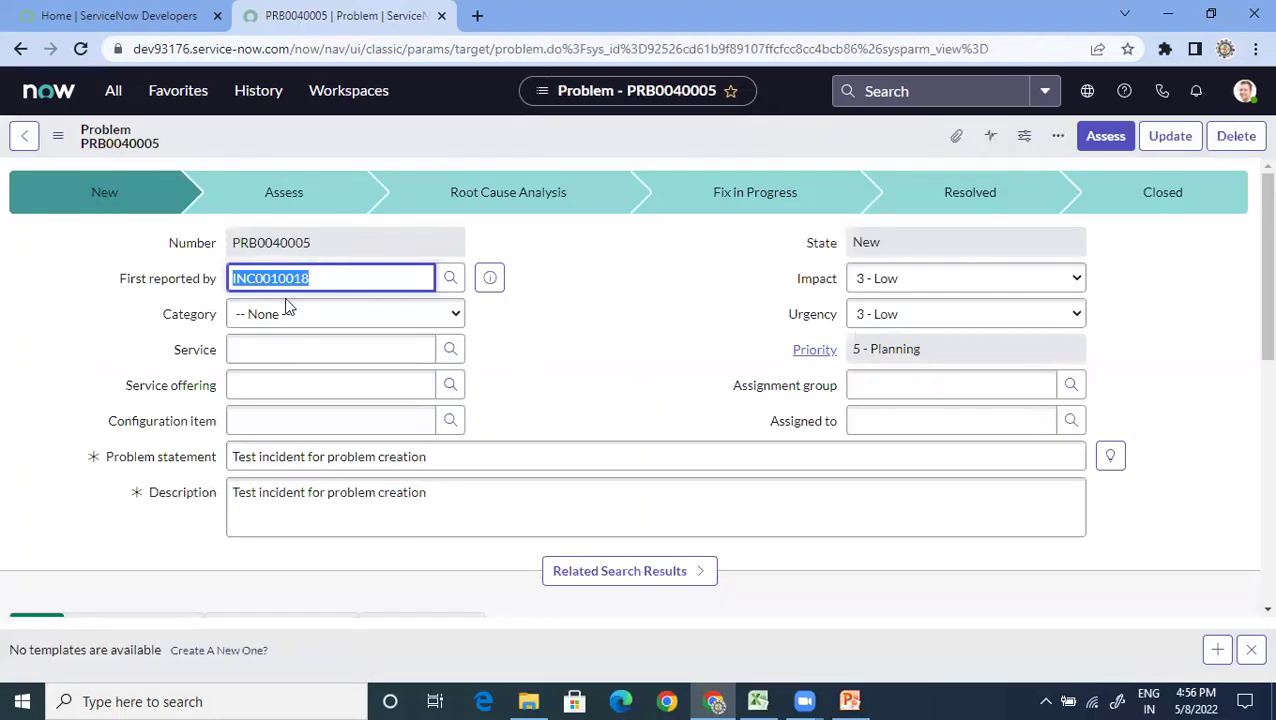
- Open incident INC0010012 from the problem's list of incidents and examine its related records
{"action": "scroll", "coordinate": [1250, 278], "scroll_direction": "down", "scroll_amount": 15}
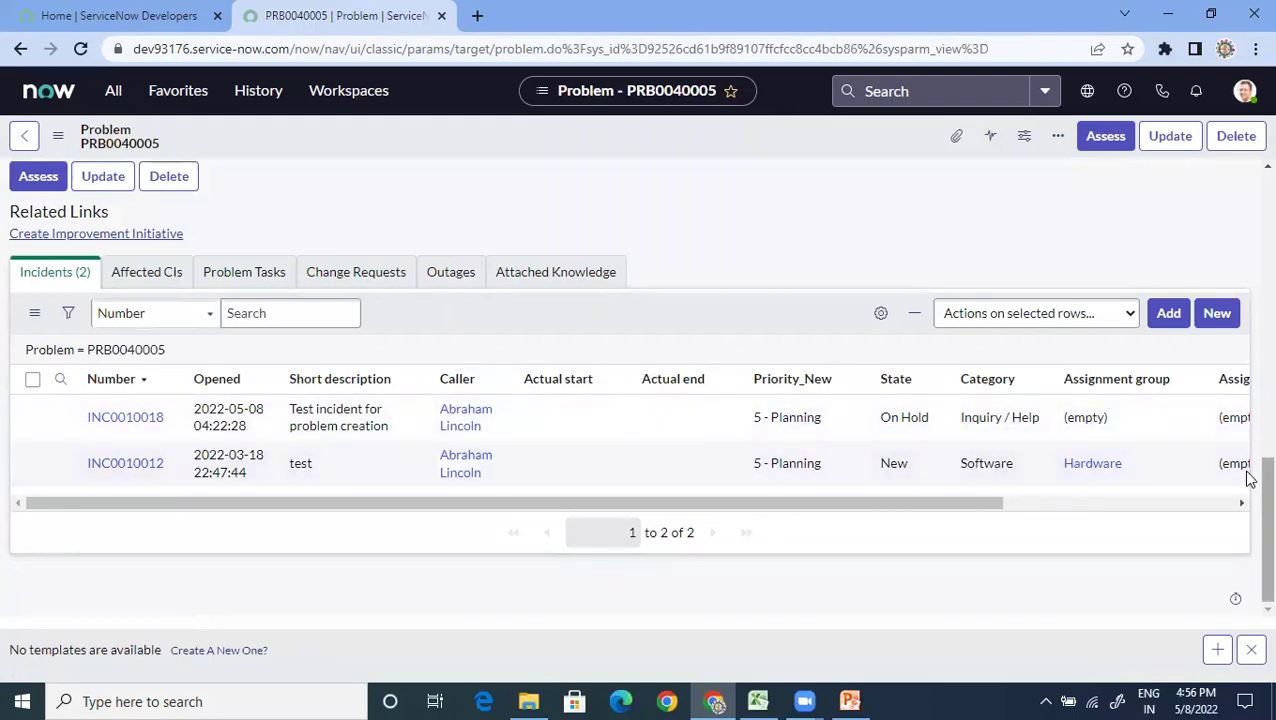
{"action": "left_click", "coordinate": [128, 466]}
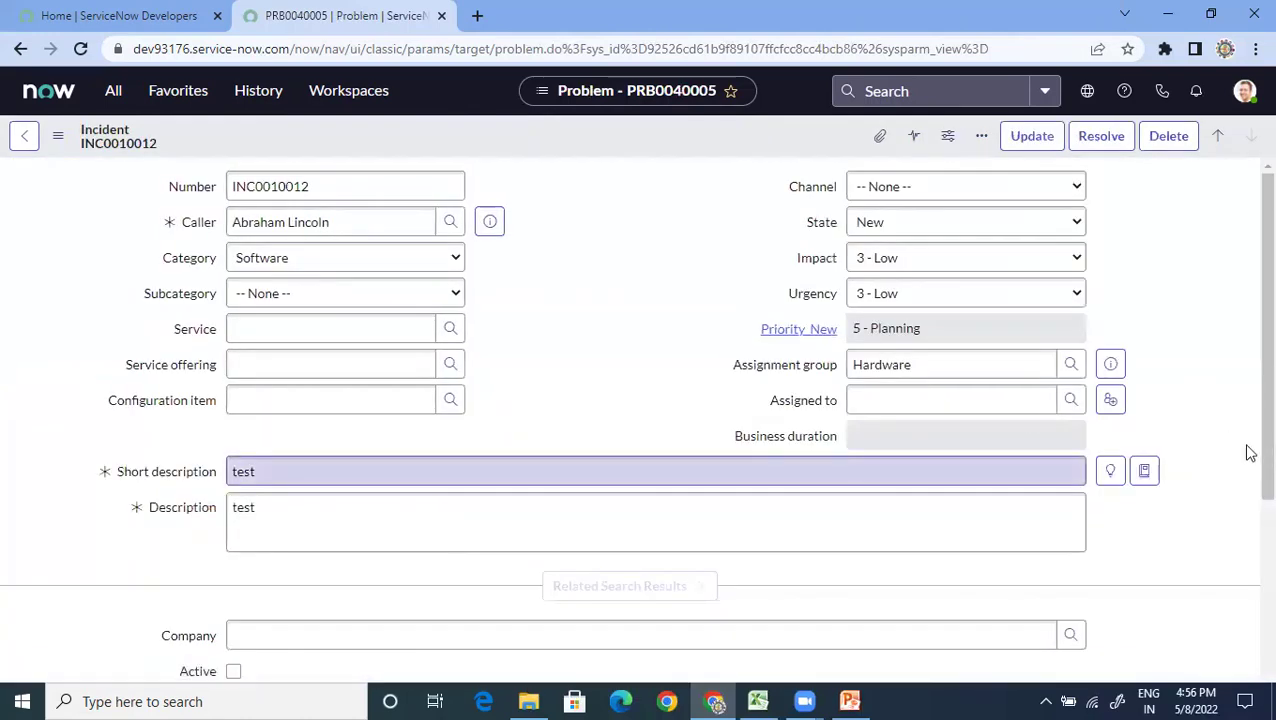
{"action": "scroll", "coordinate": [1248, 376], "scroll_direction": "down", "scroll_amount": 3}
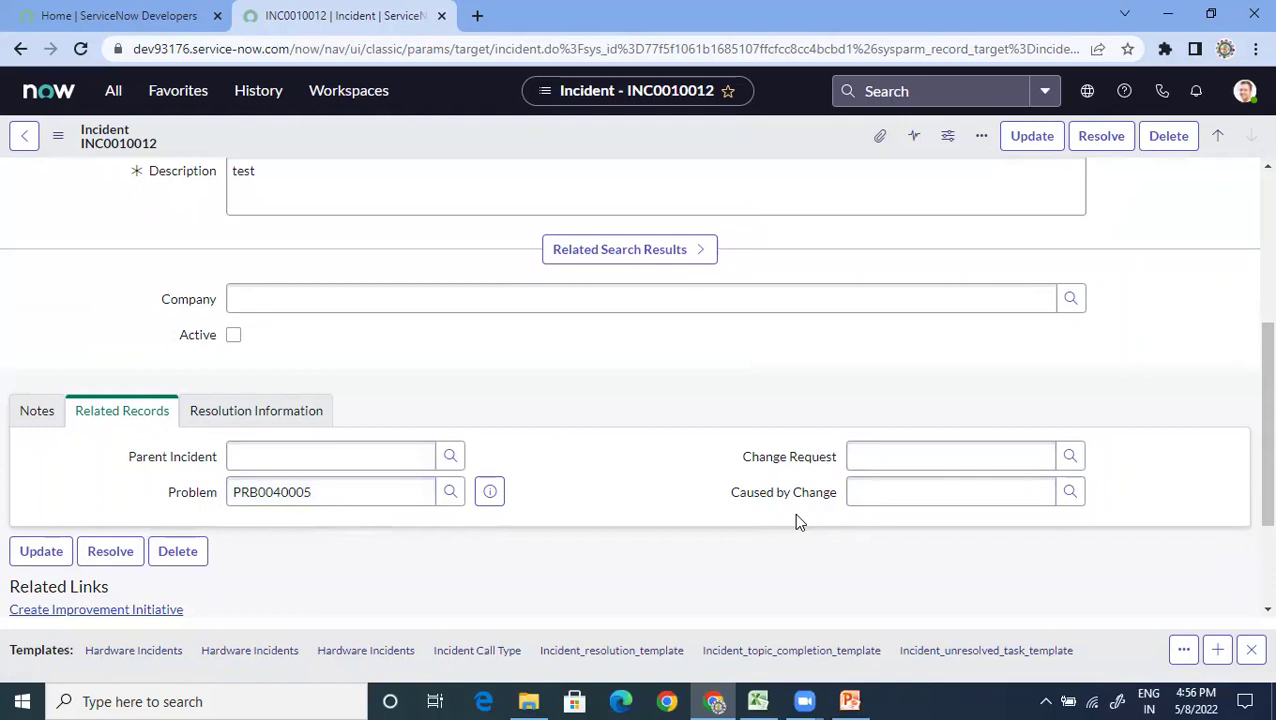
- Switch to PowerPoint and review the slide 46 bullets on first-reported incidents and other incidents linked to a problem
{"action": "left_click", "coordinate": [848, 700]}
{"action": "left_click", "coordinate": [137, 466]}
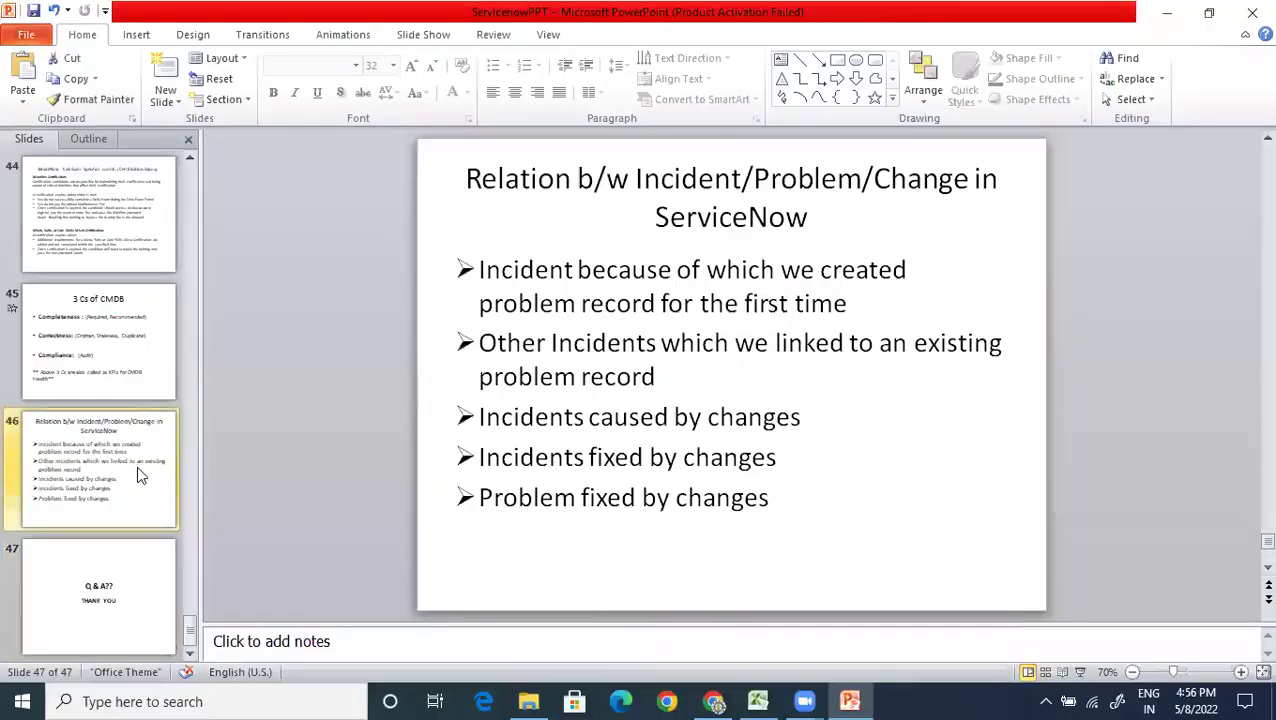
{"action": "triple_click", "coordinate": [872, 296]}
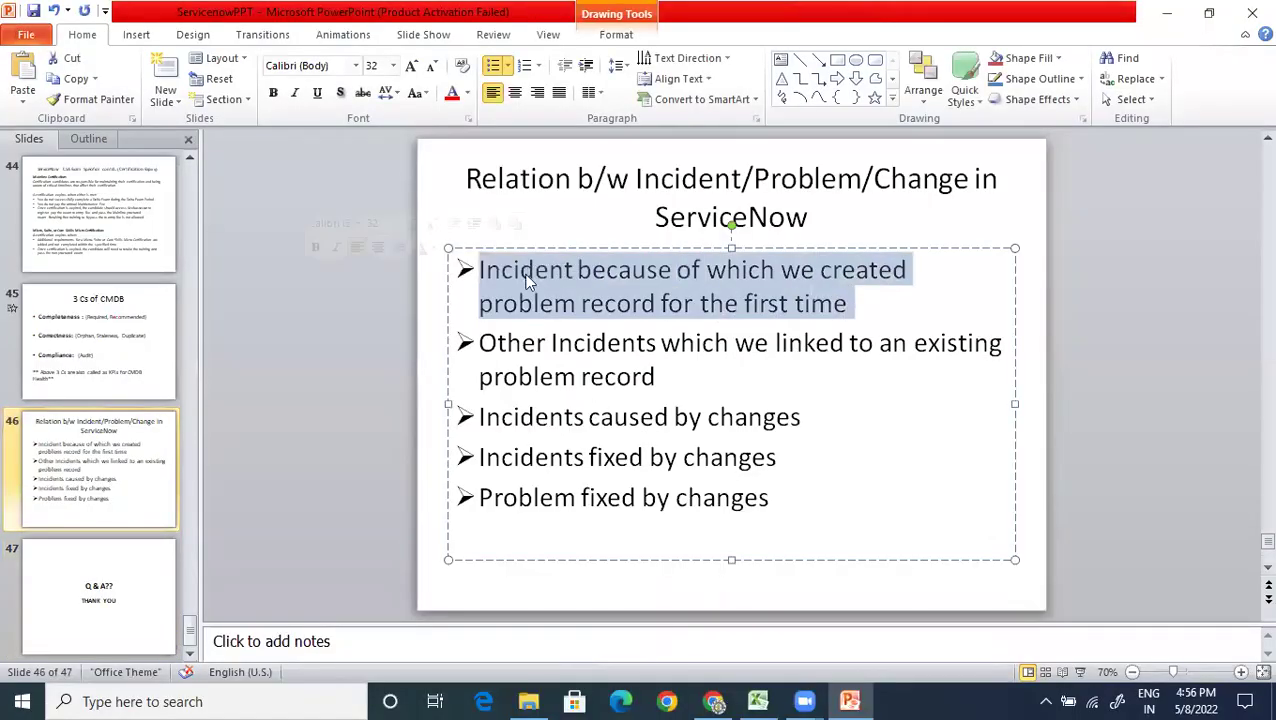
{"action": "triple_click", "coordinate": [678, 388]}
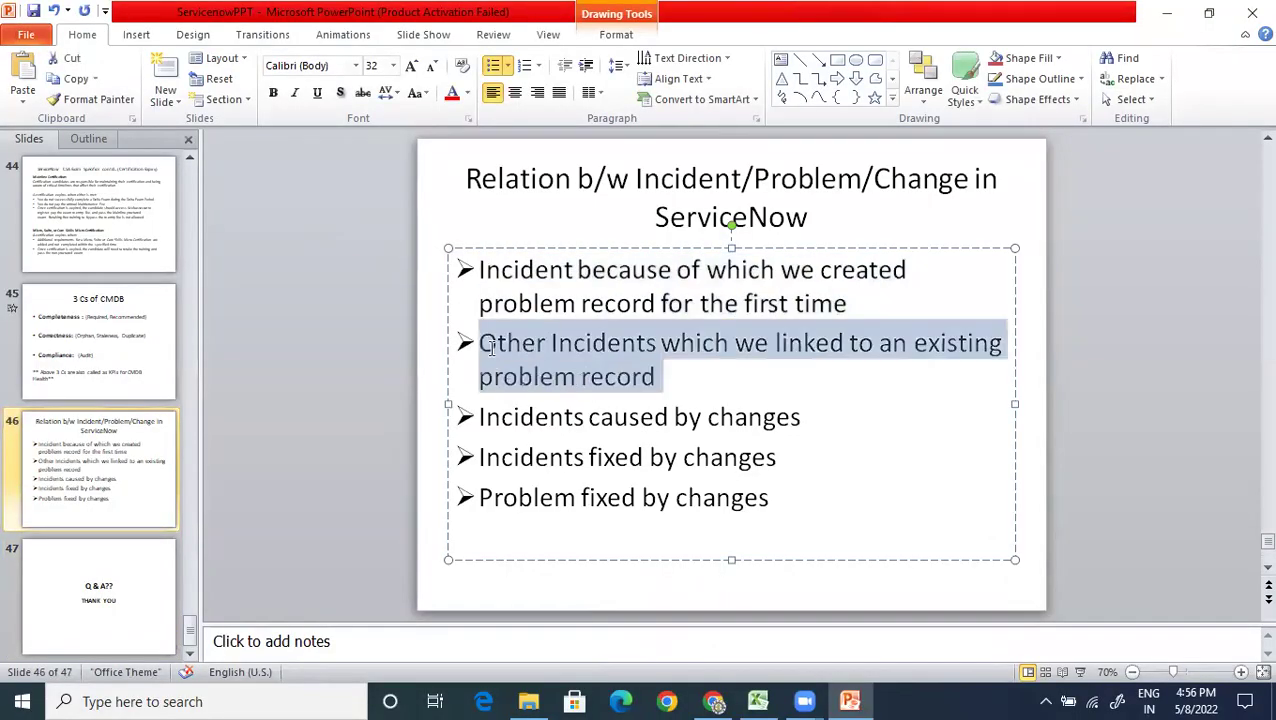
{"action": "left_click", "coordinate": [778, 602]}
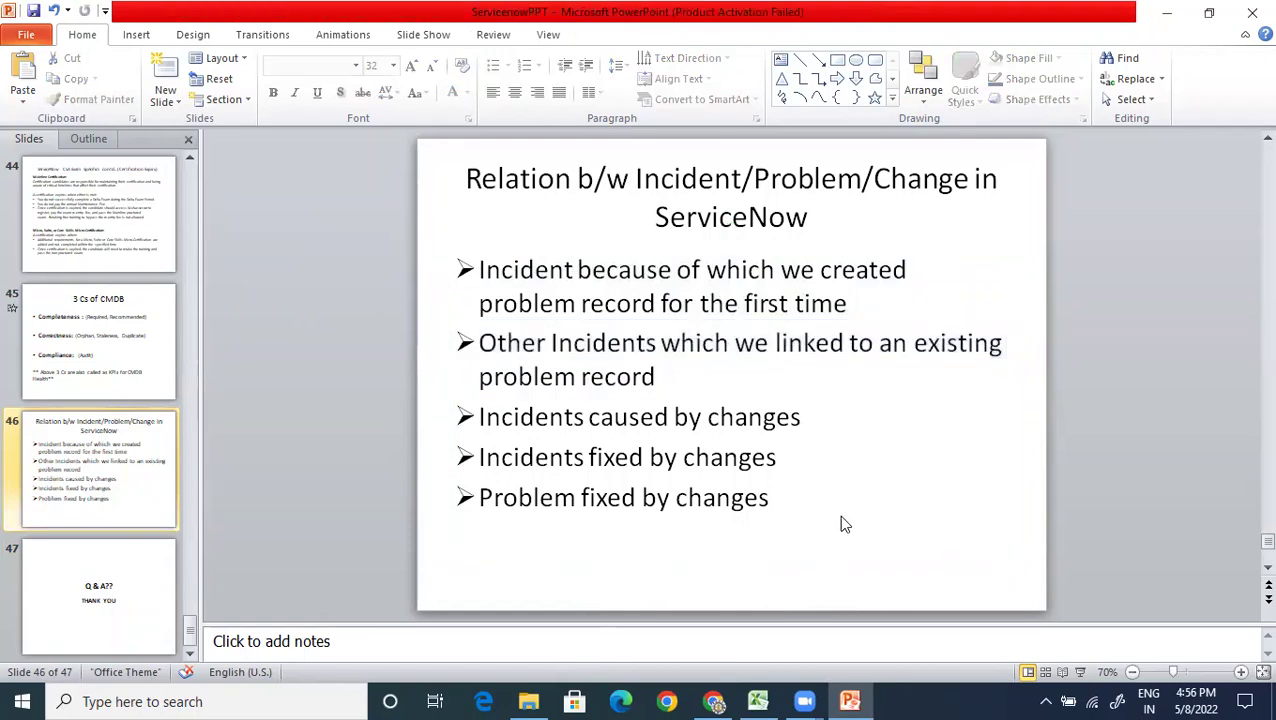
- Switch back to ServiceNow in Chrome and set the incident's Caused by Change to CHG0040005
{"action": "key", "text": "alt+Tab"}
{"action": "left_click", "coordinate": [996, 486]}
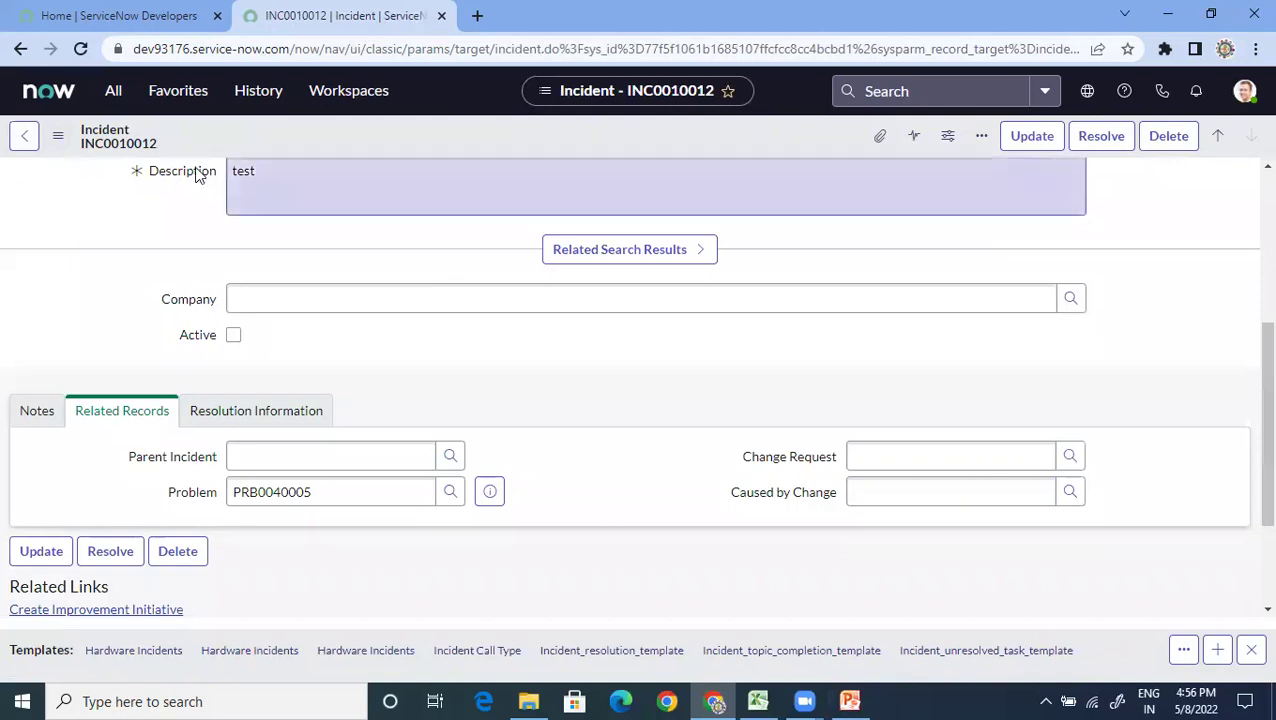
{"action": "left_click", "coordinate": [1070, 492]}
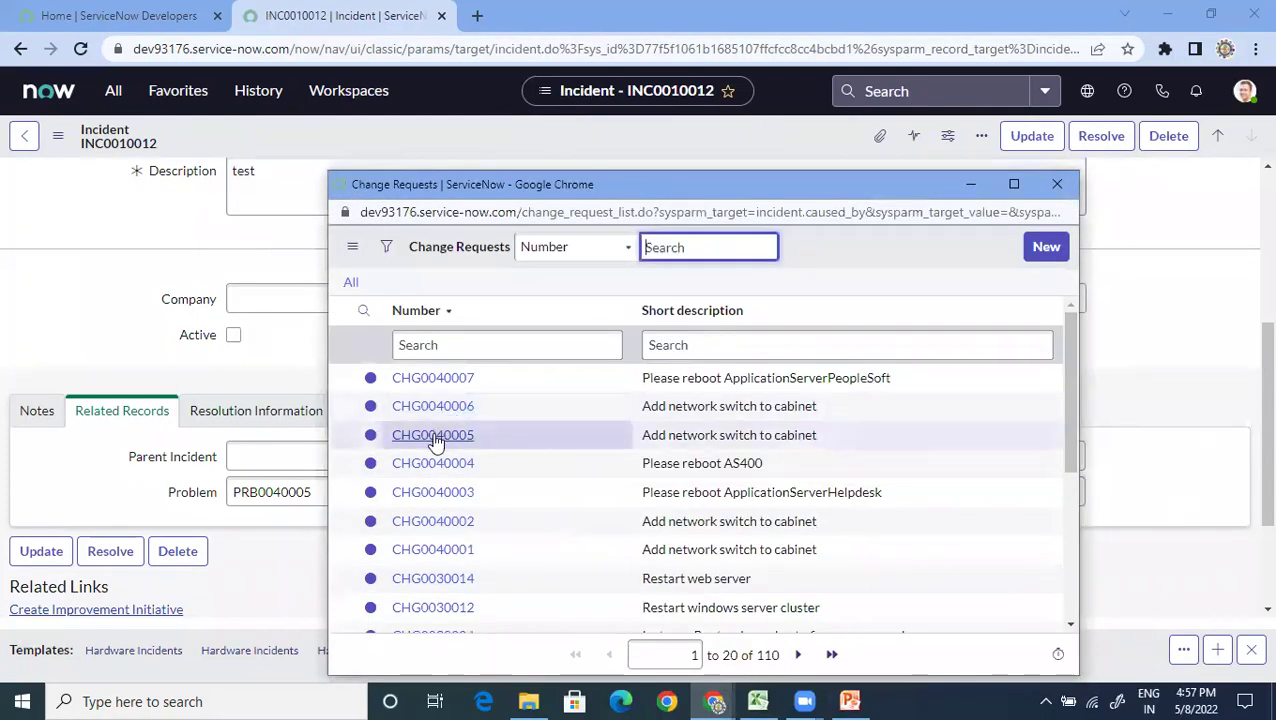
{"action": "left_click", "coordinate": [433, 435]}
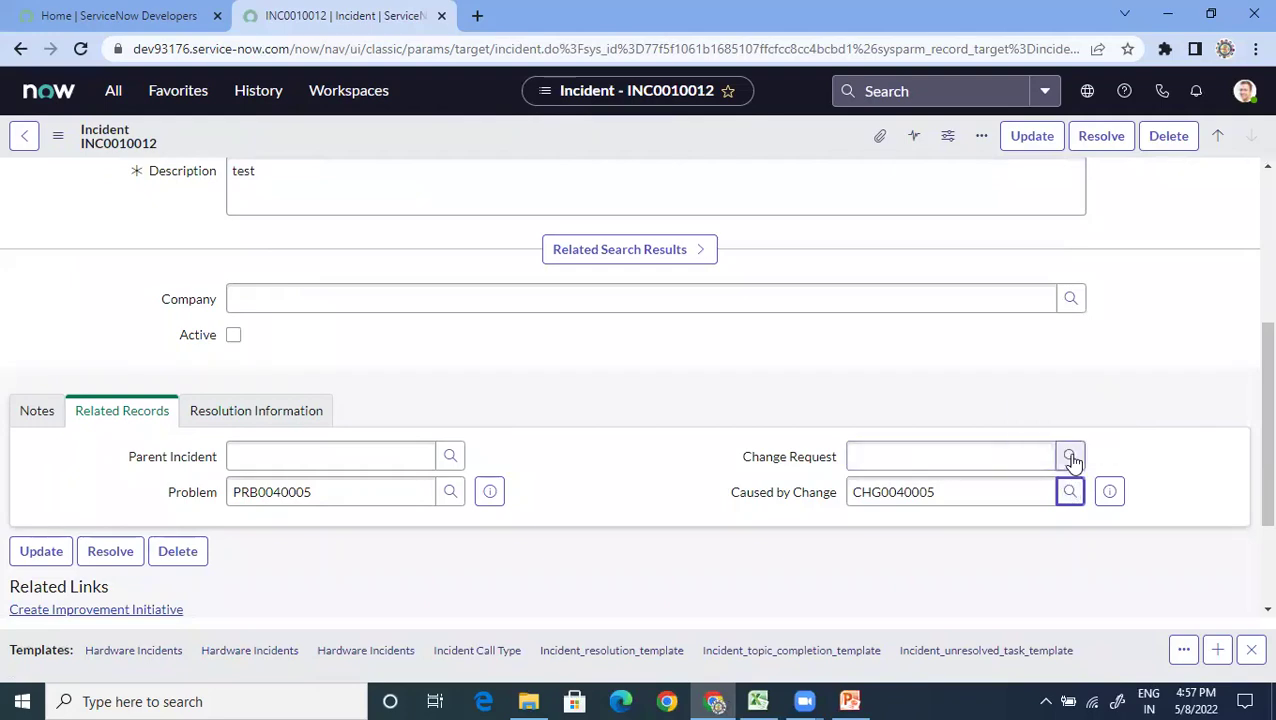
- Set the incident's Change Request to CHG0040007 and save the incident
{"action": "left_click", "coordinate": [1070, 457]}
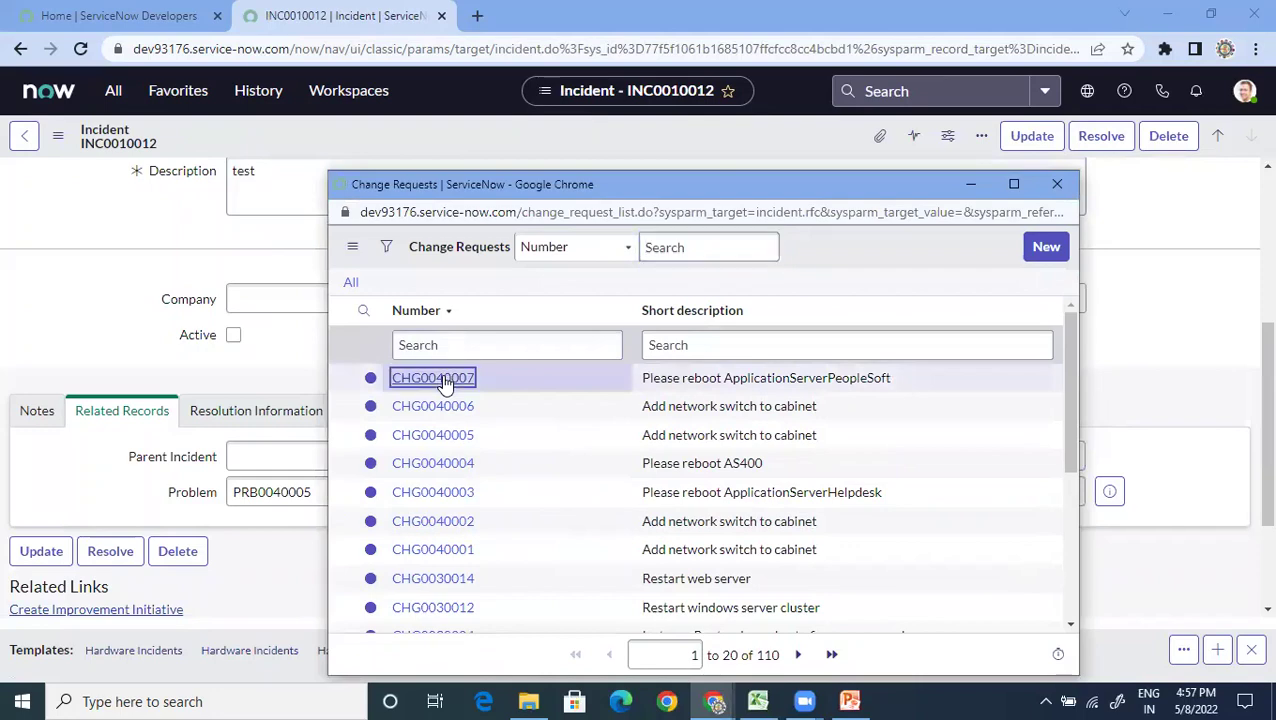
{"action": "left_click", "coordinate": [437, 378]}
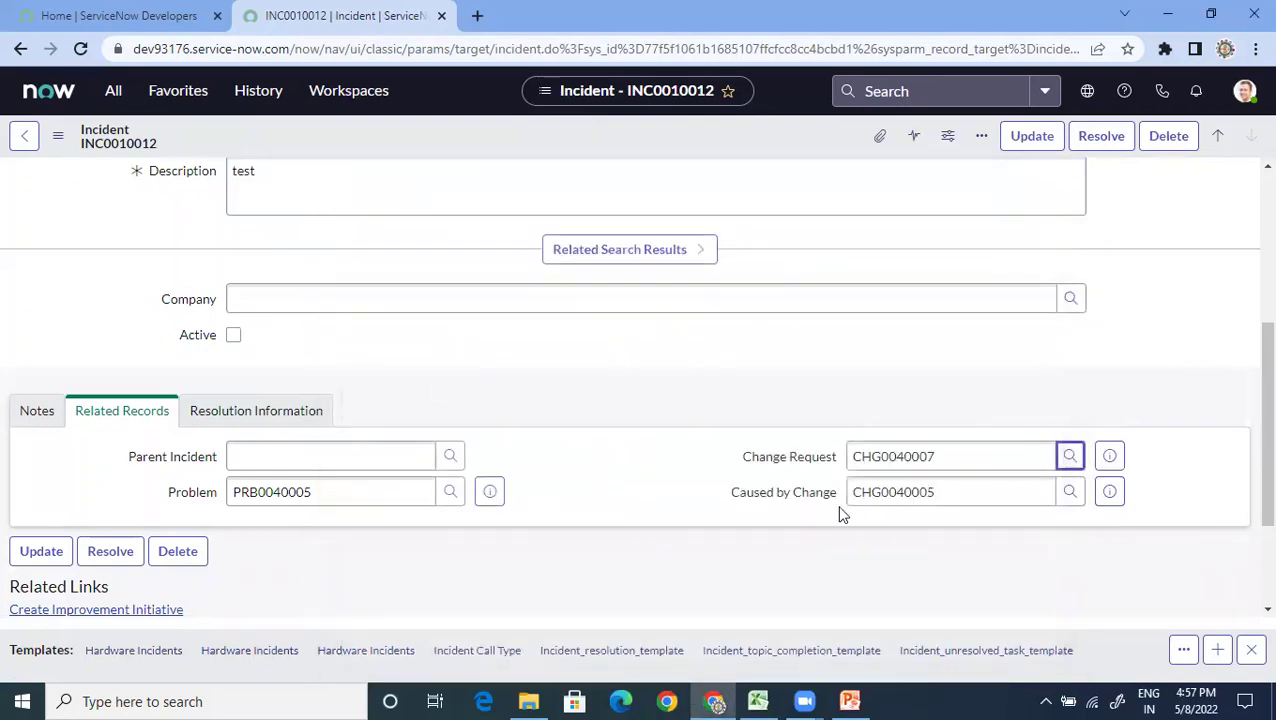
{"action": "right_click", "coordinate": [499, 131]}
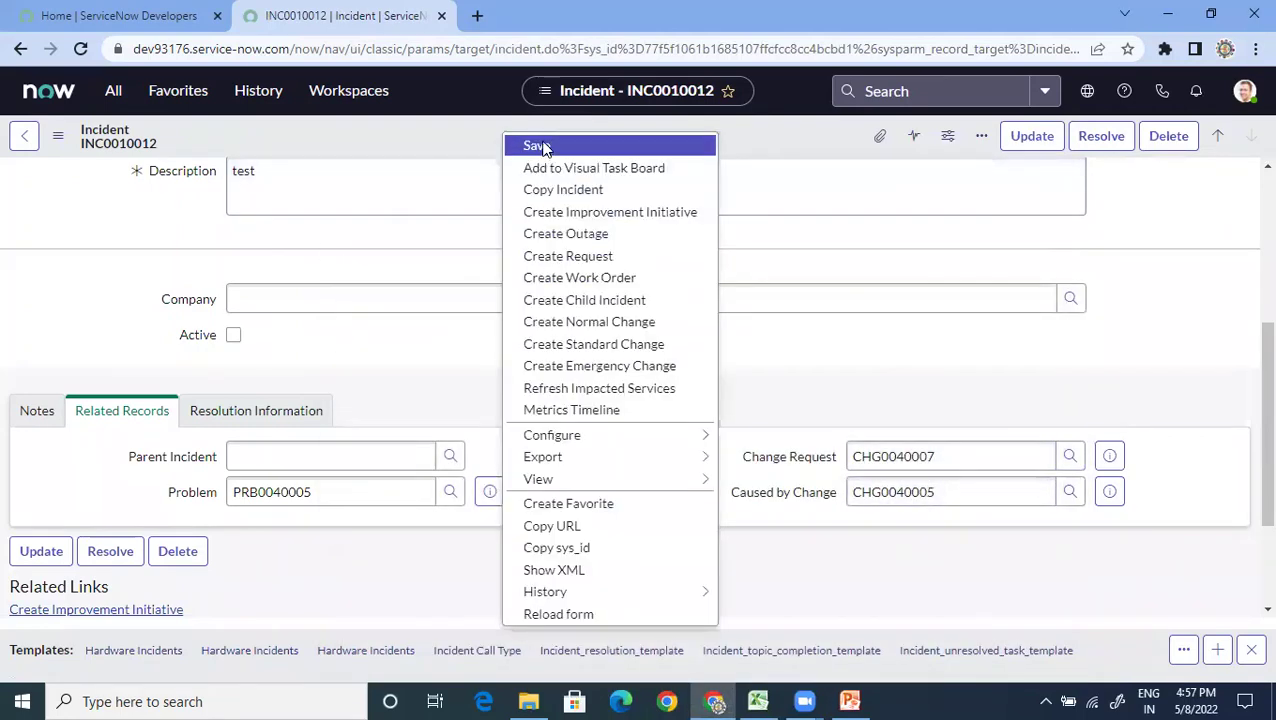
{"action": "left_click", "coordinate": [540, 146]}
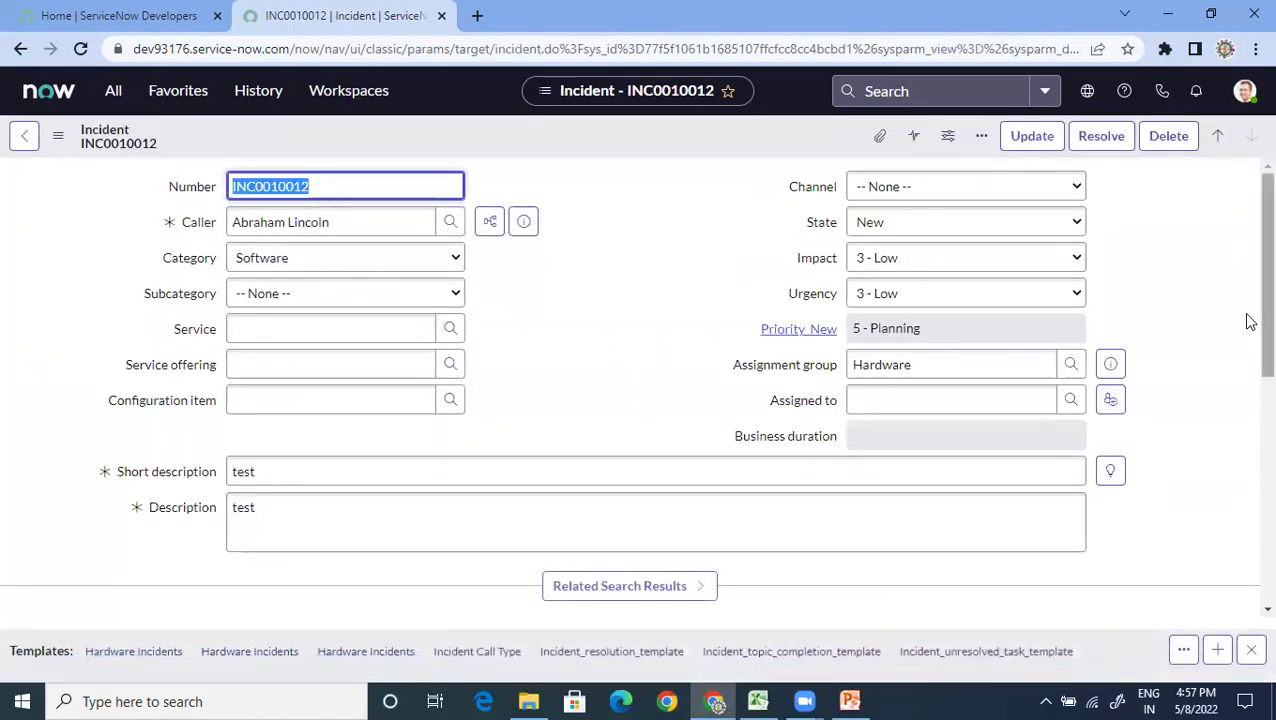
- Preview the change referenced in the incident's Caused by Change field and open its full record
{"action": "scroll", "coordinate": [1247, 390], "scroll_direction": "down", "scroll_amount": 3}
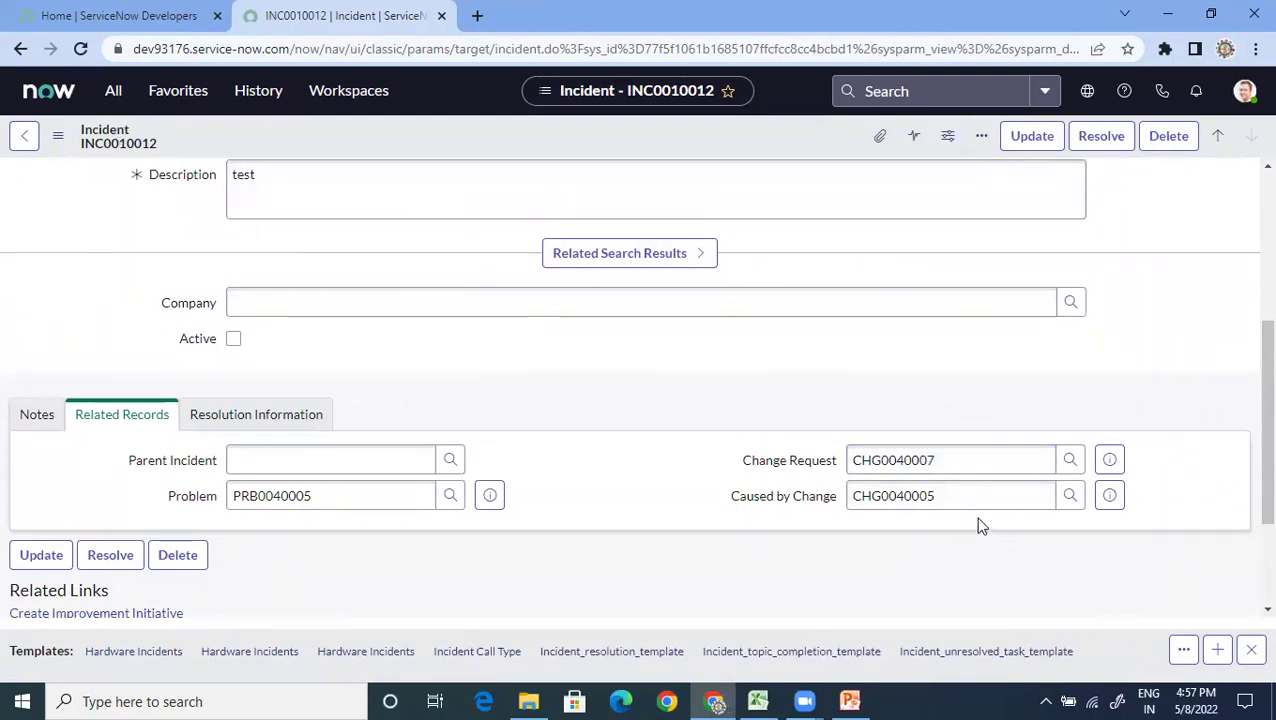
{"action": "left_click", "coordinate": [1109, 496]}
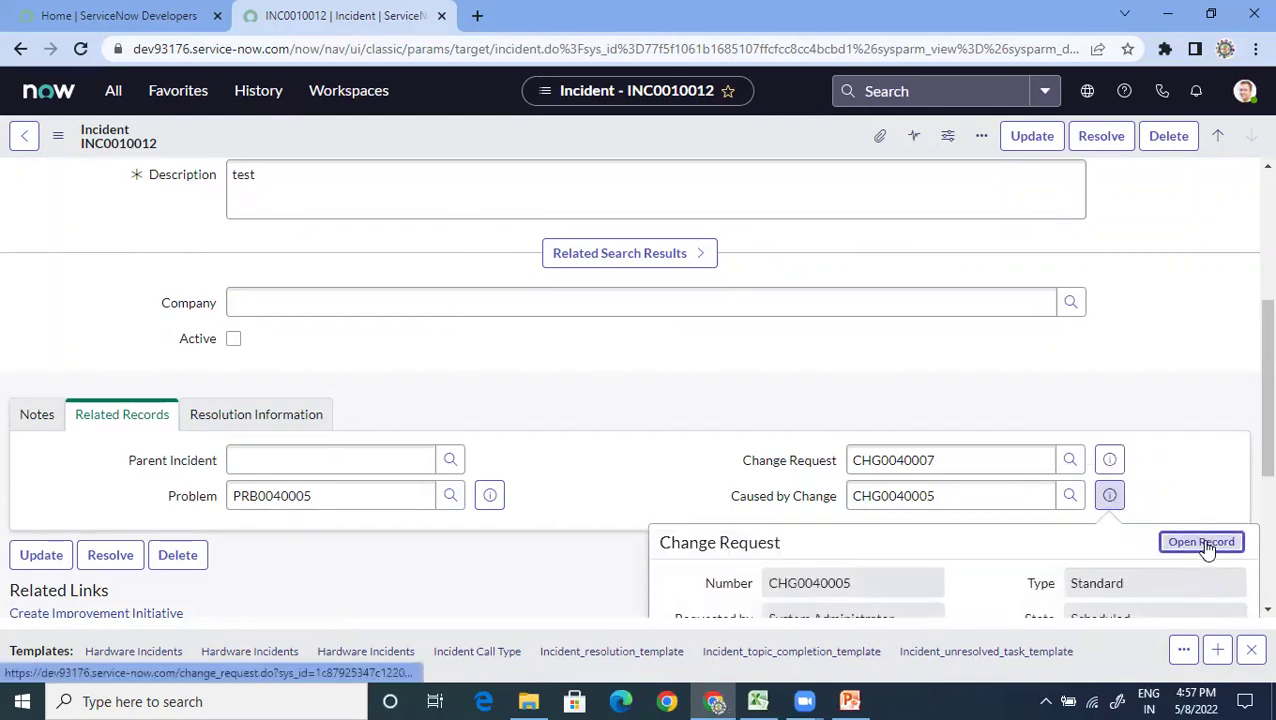
{"action": "left_click", "coordinate": [1204, 544]}
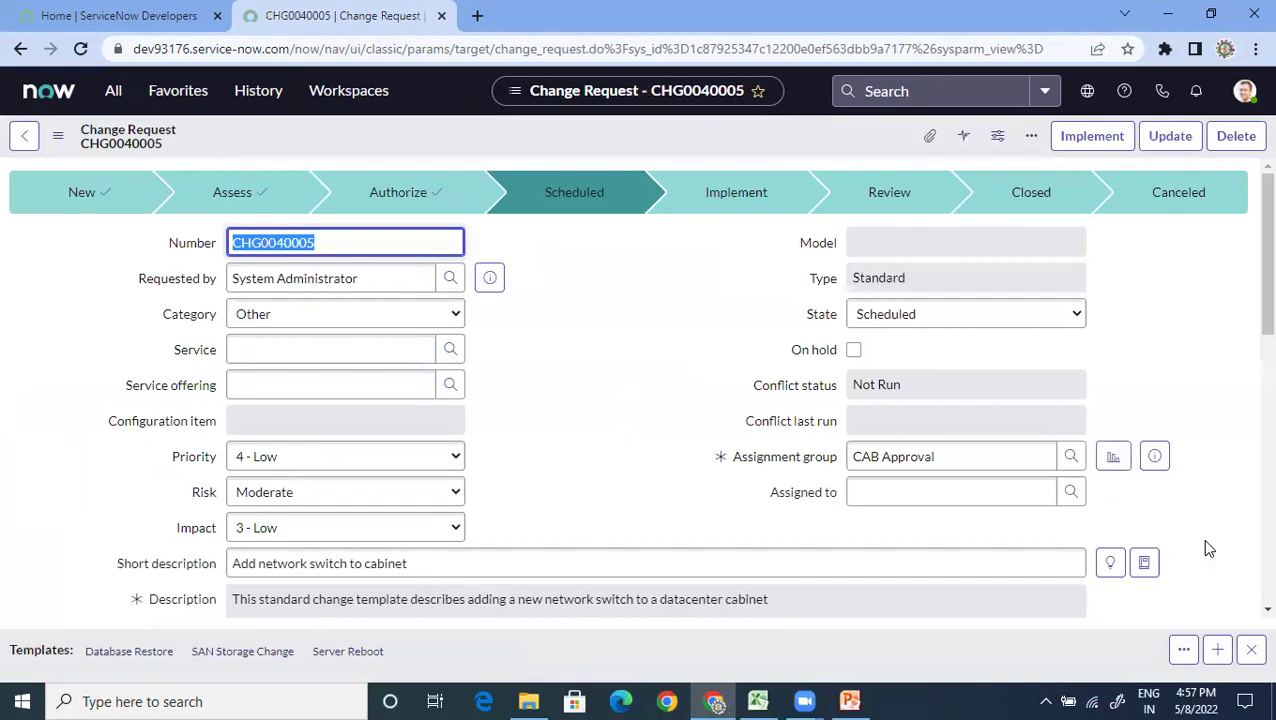
- Load the related lists of change request CHG0040005
{"action": "scroll", "coordinate": [1246, 295], "scroll_direction": "down", "scroll_amount": 4}
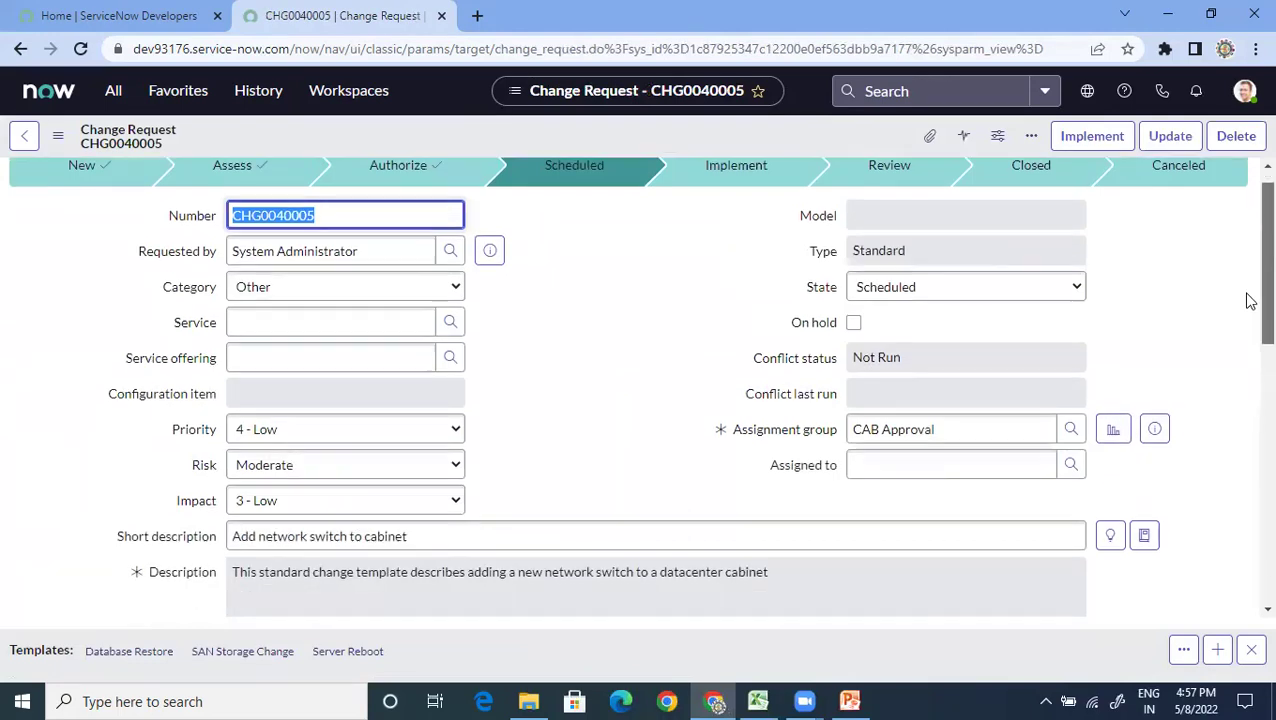
{"action": "scroll", "coordinate": [1246, 380], "scroll_direction": "up", "scroll_amount": 1}
{"action": "scroll", "coordinate": [1245, 359], "scroll_direction": "down", "scroll_amount": 5}
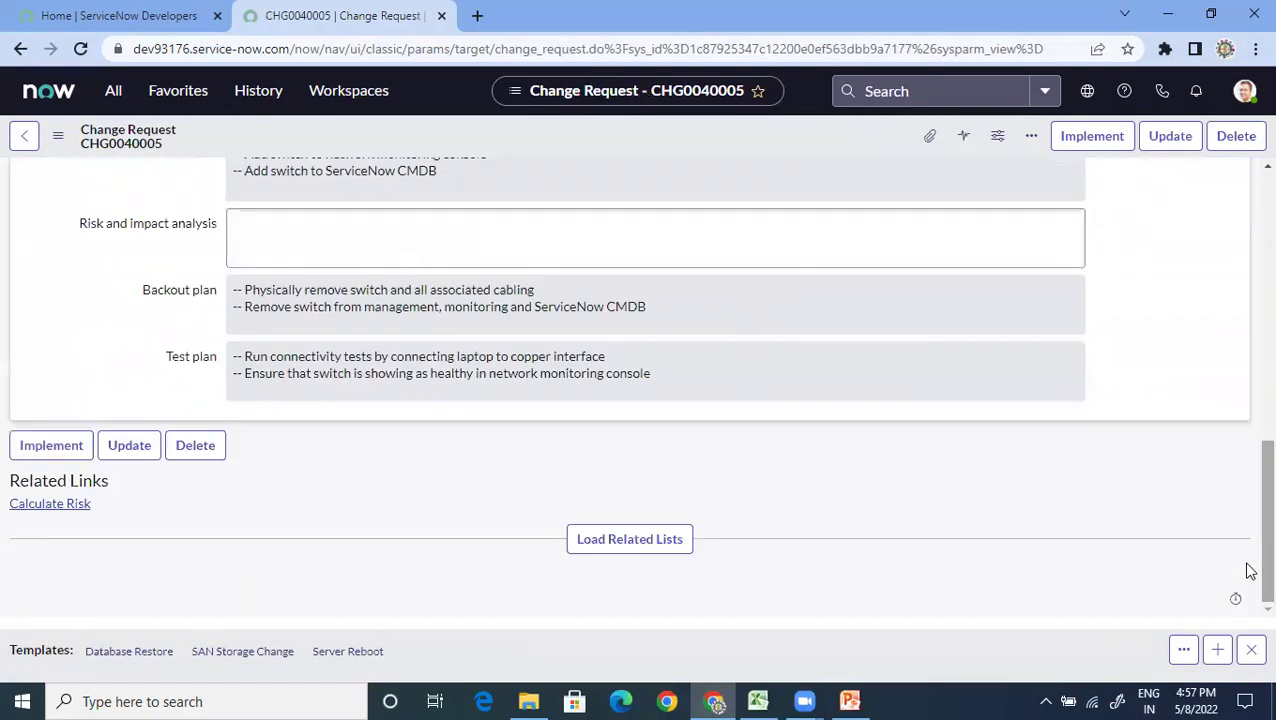
{"action": "left_click", "coordinate": [634, 540]}
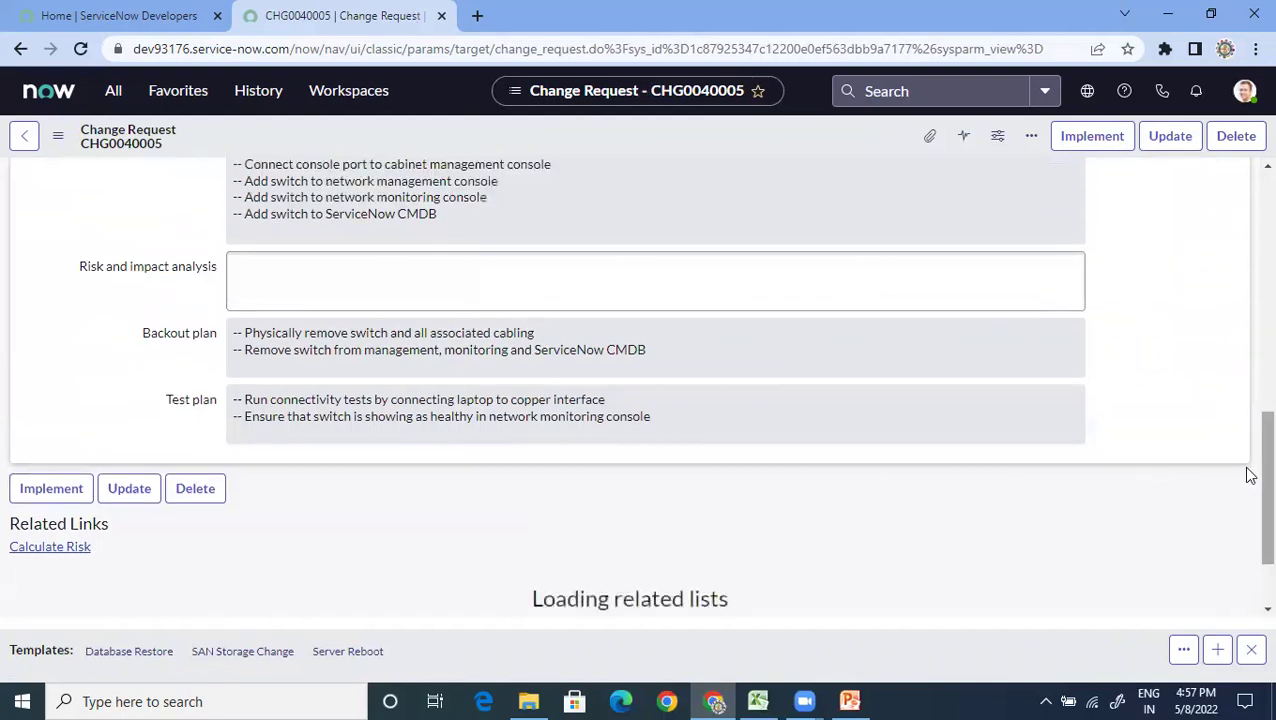
{"action": "scroll", "coordinate": [1249, 503], "scroll_direction": "down", "scroll_amount": 1}
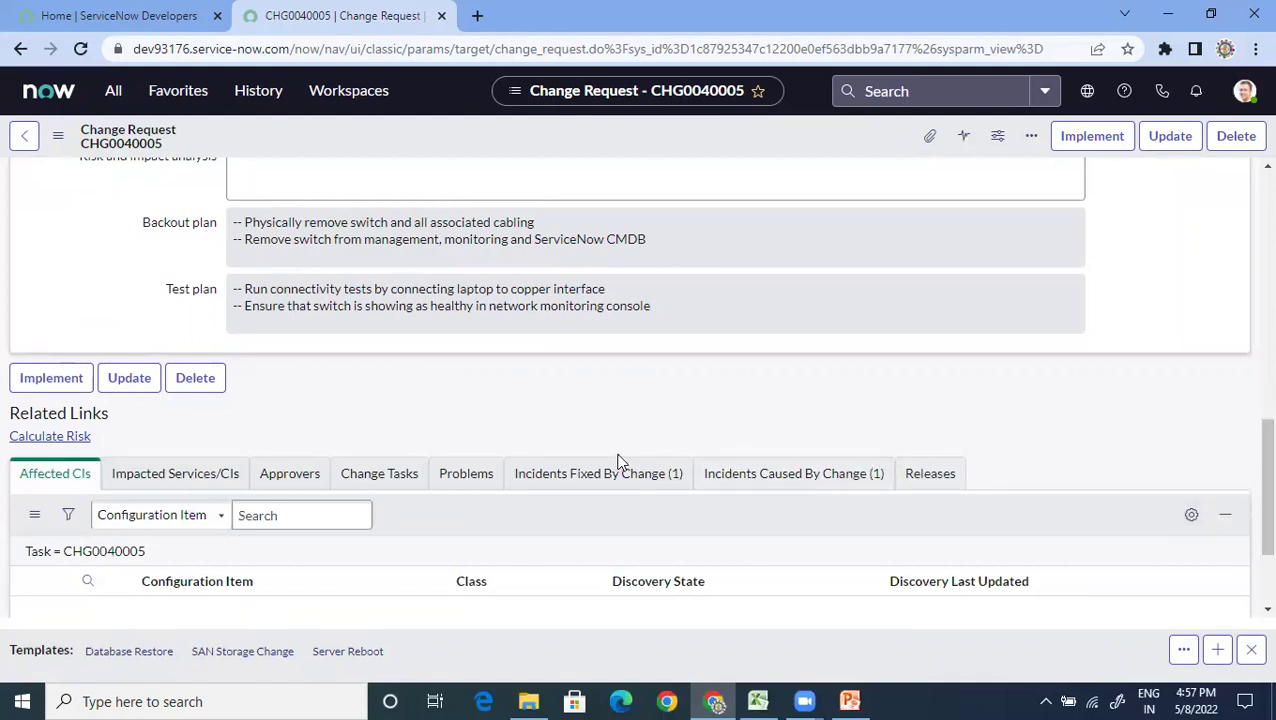
- Examine the change request's lists of incidents caused by the change and incidents fixed by the change
{"action": "left_click", "coordinate": [833, 476]}
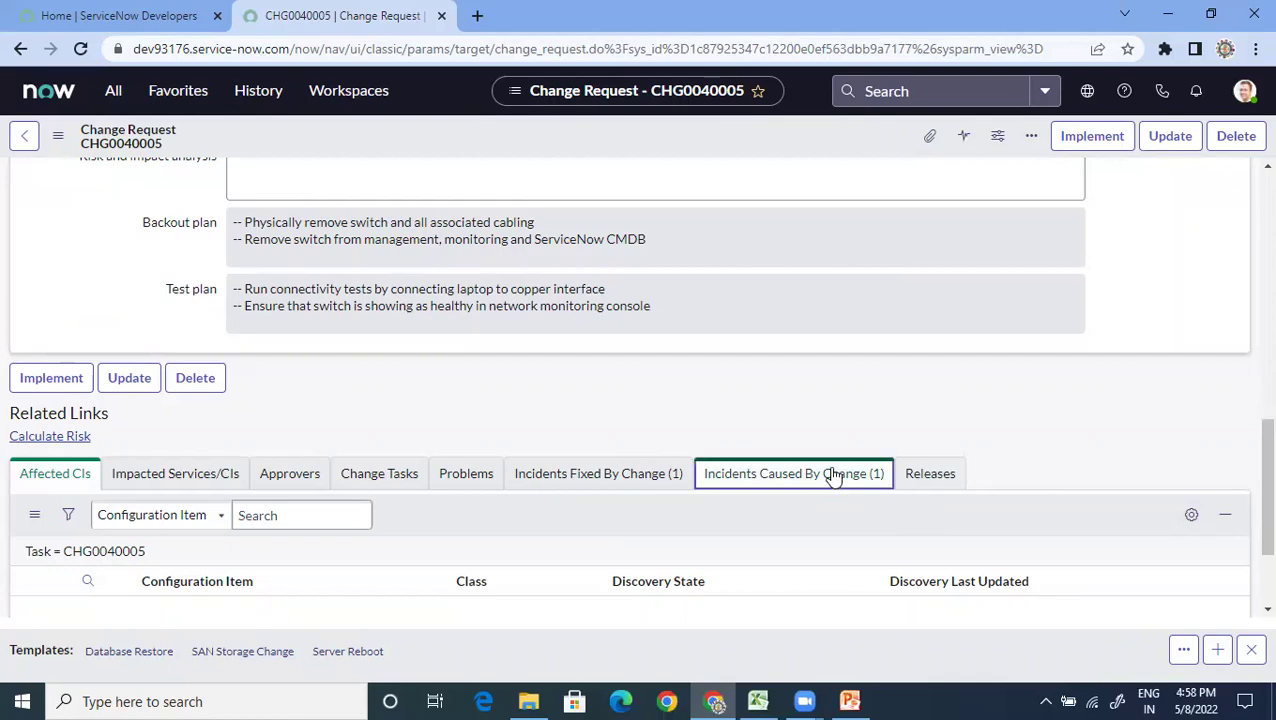
{"action": "scroll", "coordinate": [1249, 471], "scroll_direction": "down", "scroll_amount": 3}
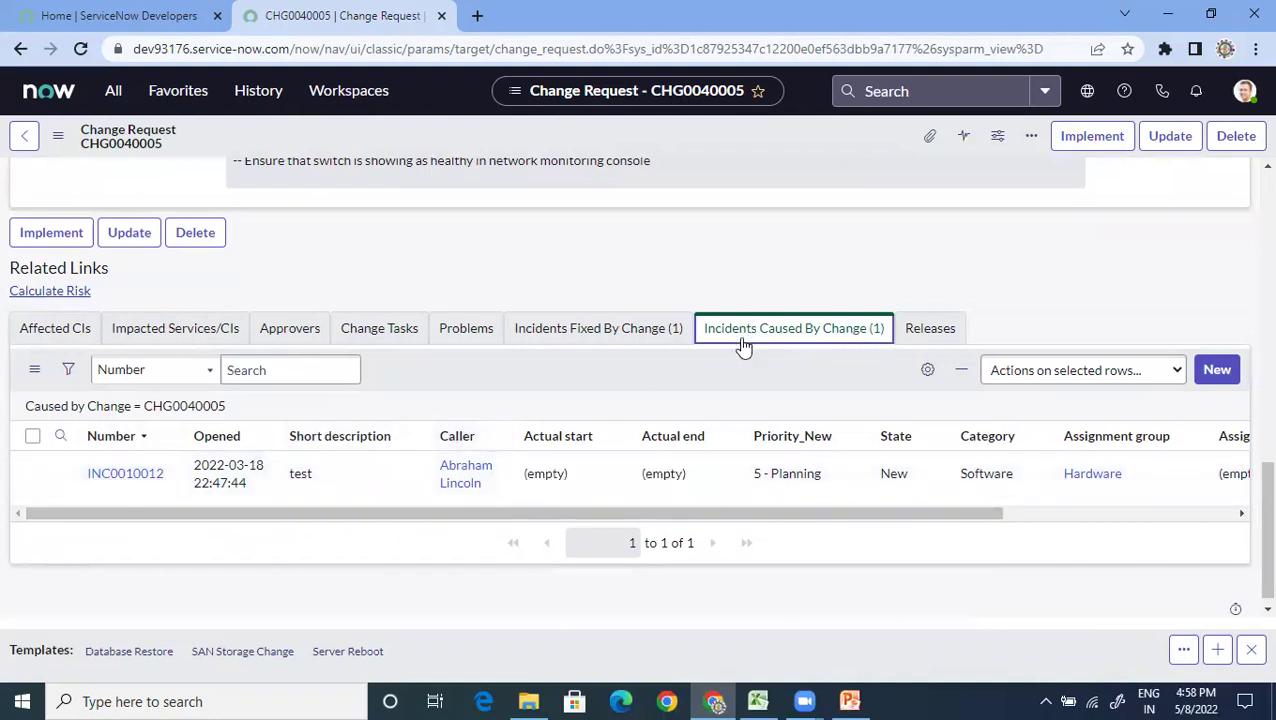
{"action": "left_click", "coordinate": [593, 331]}
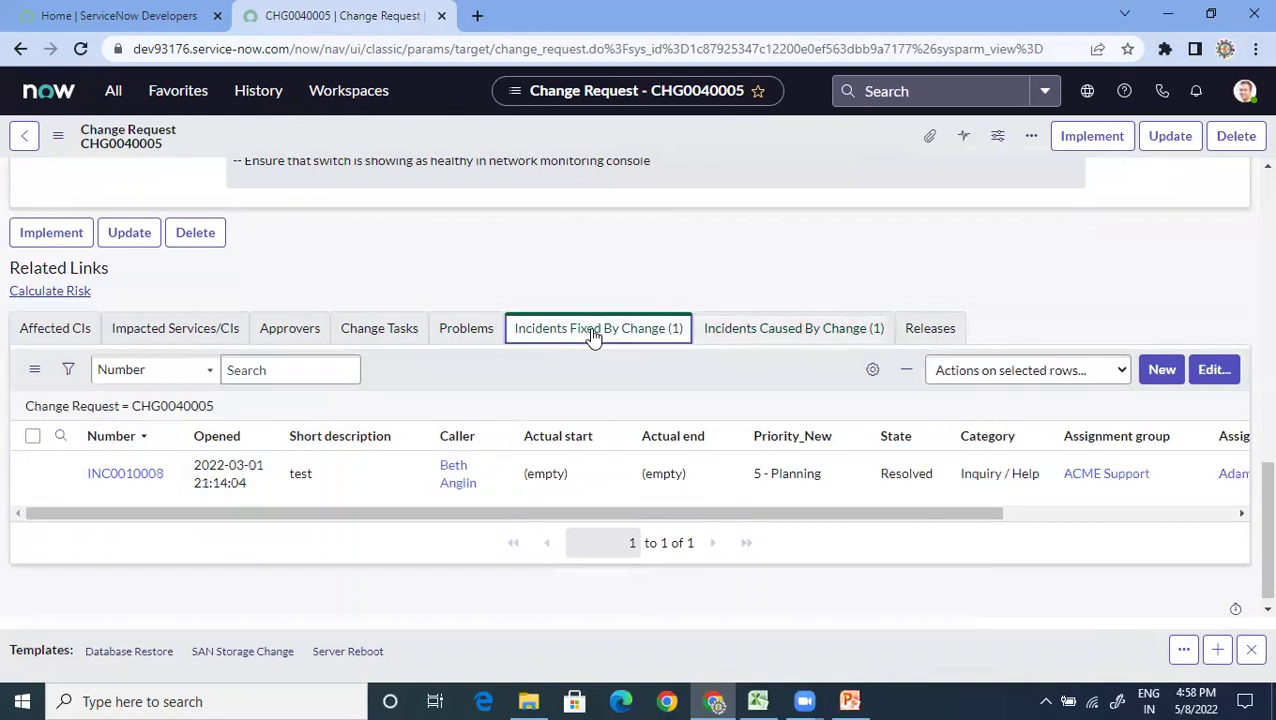
- Open incident INC0010008 from the fixed-by-change list in a separate browser tab and check its Change Request reference
{"action": "left_click", "coordinate": [112, 436]}
{"action": "middle_click", "coordinate": [150, 481]}
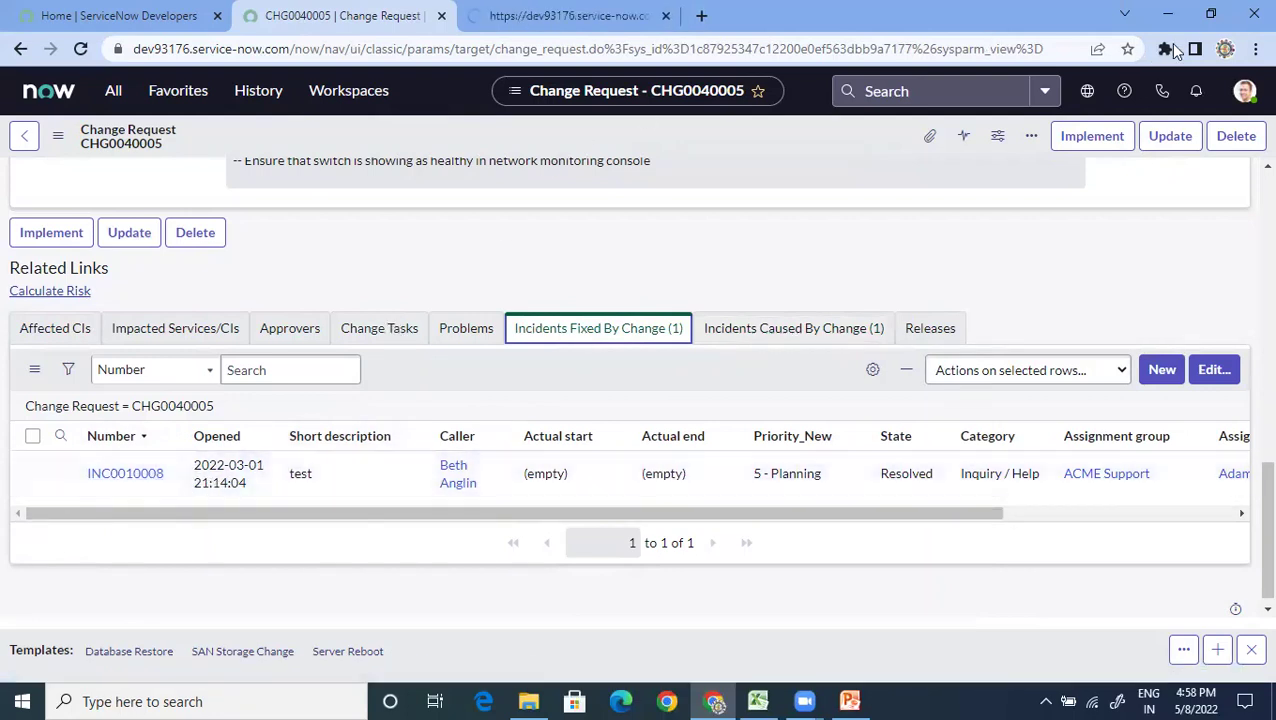
{"action": "left_click", "coordinate": [1213, 12]}
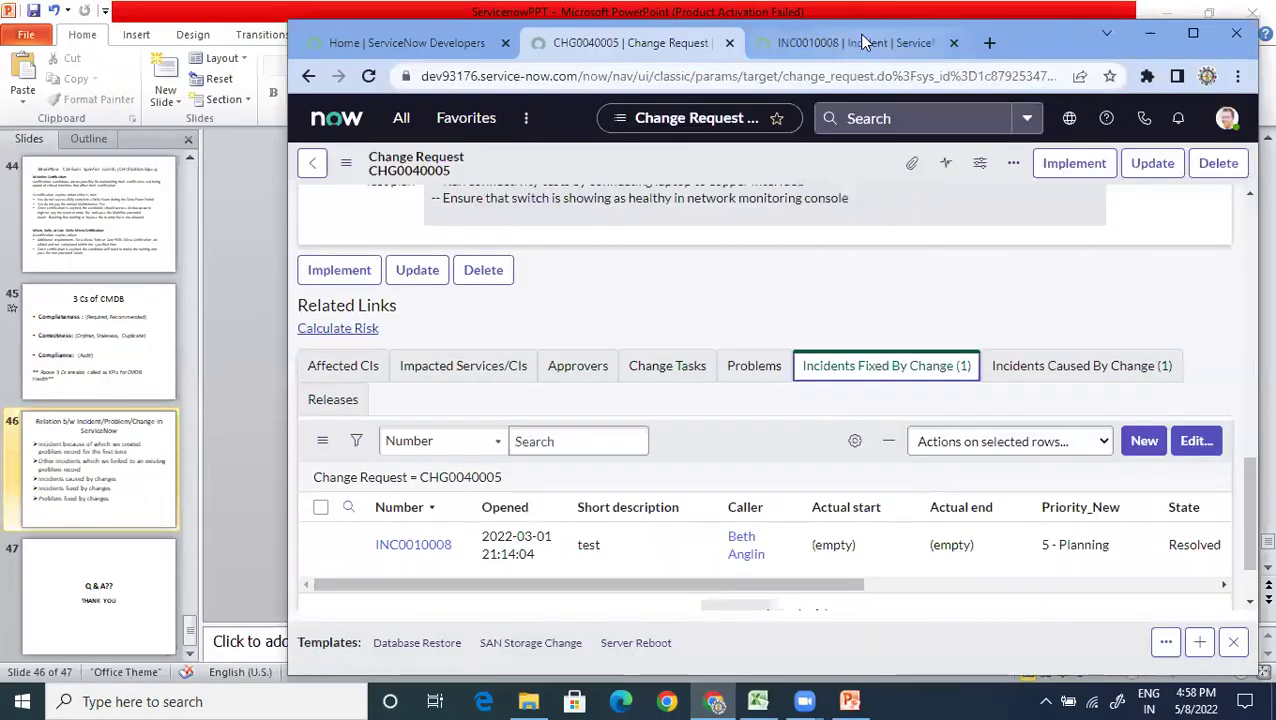
{"action": "left_click", "coordinate": [862, 43]}
{"action": "left_click", "coordinate": [1192, 33]}
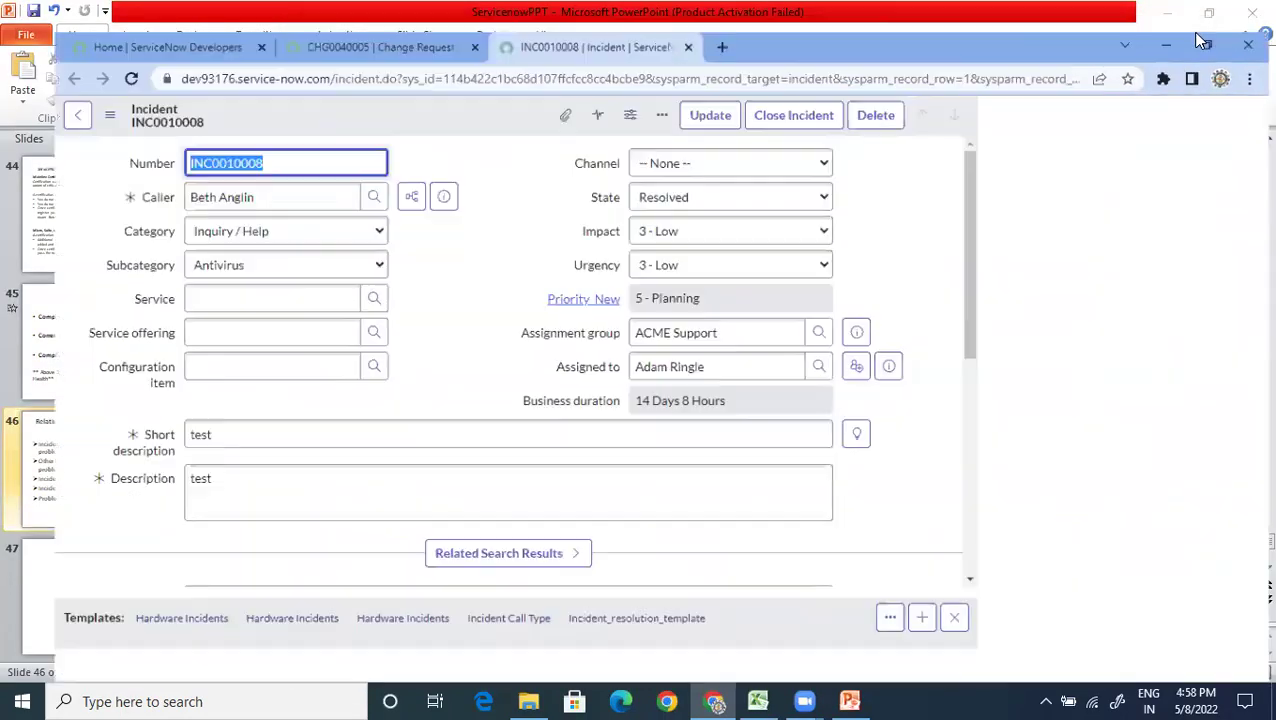
{"action": "left_click_drag", "start_coordinate": [1265, 330], "coordinate": [1262, 510]}
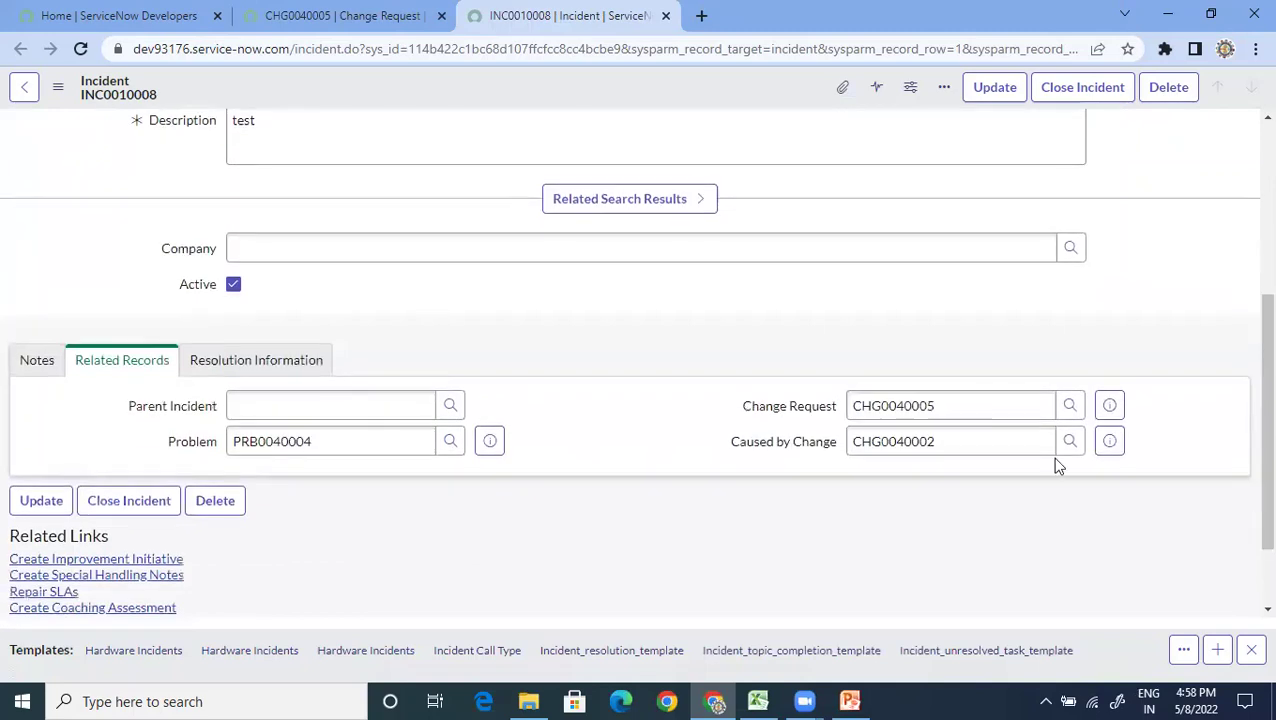
{"action": "left_click_drag", "start_coordinate": [955, 407], "coordinate": [829, 407]}
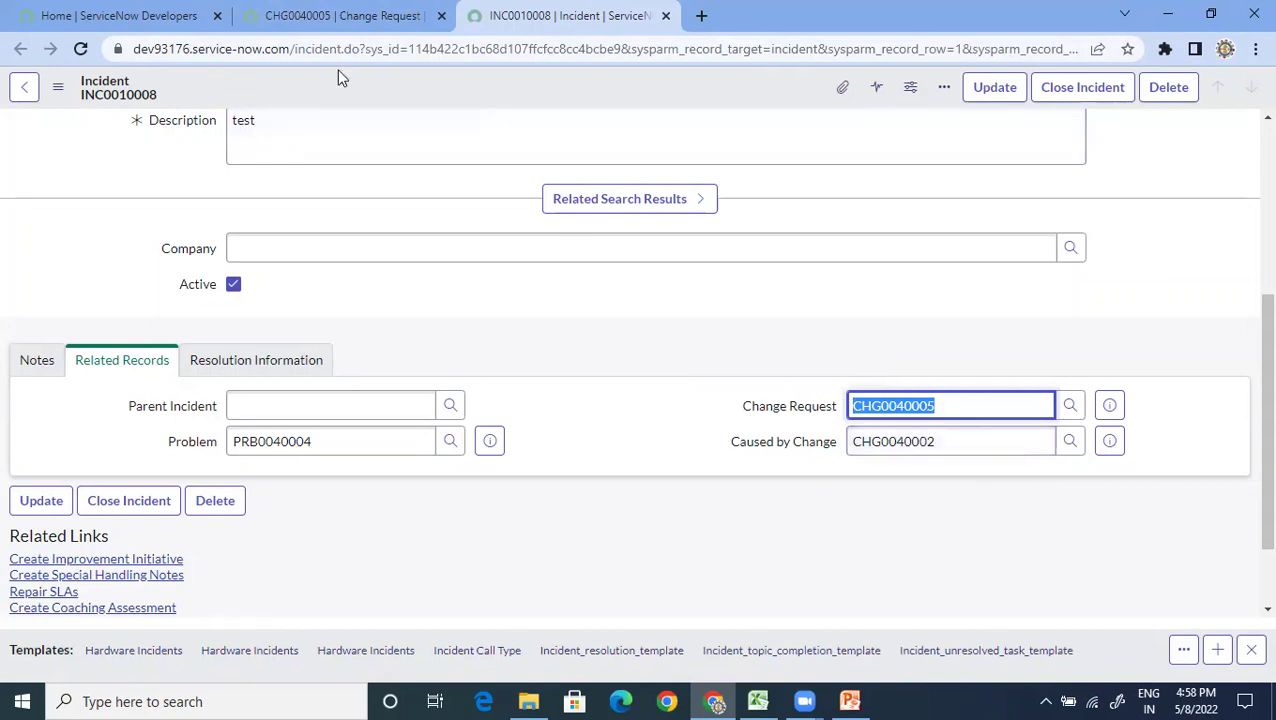
- Compare the incident's Change Request reference with CHG0040005's list of fixed incidents, and display the incidents caused by that change
{"action": "key", "text": "ctrl+shift+Tab"}
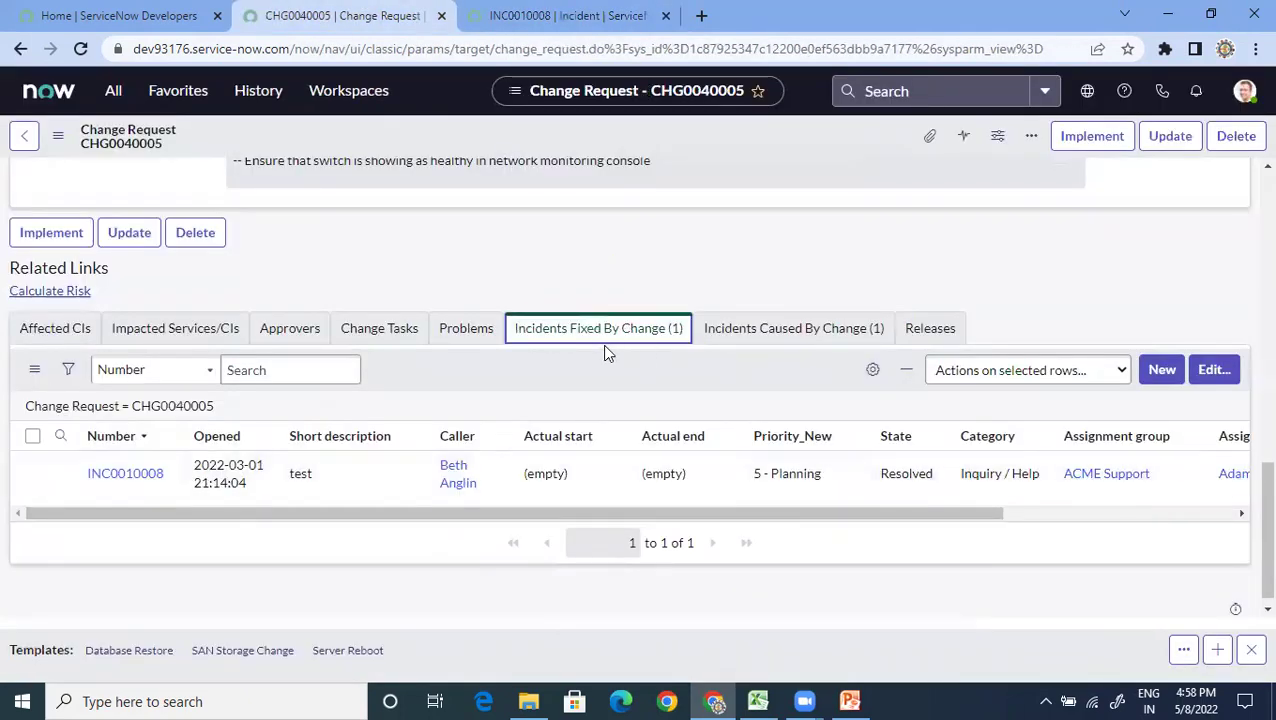
{"action": "left_click", "coordinate": [1214, 12]}
{"action": "left_click", "coordinate": [838, 43]}
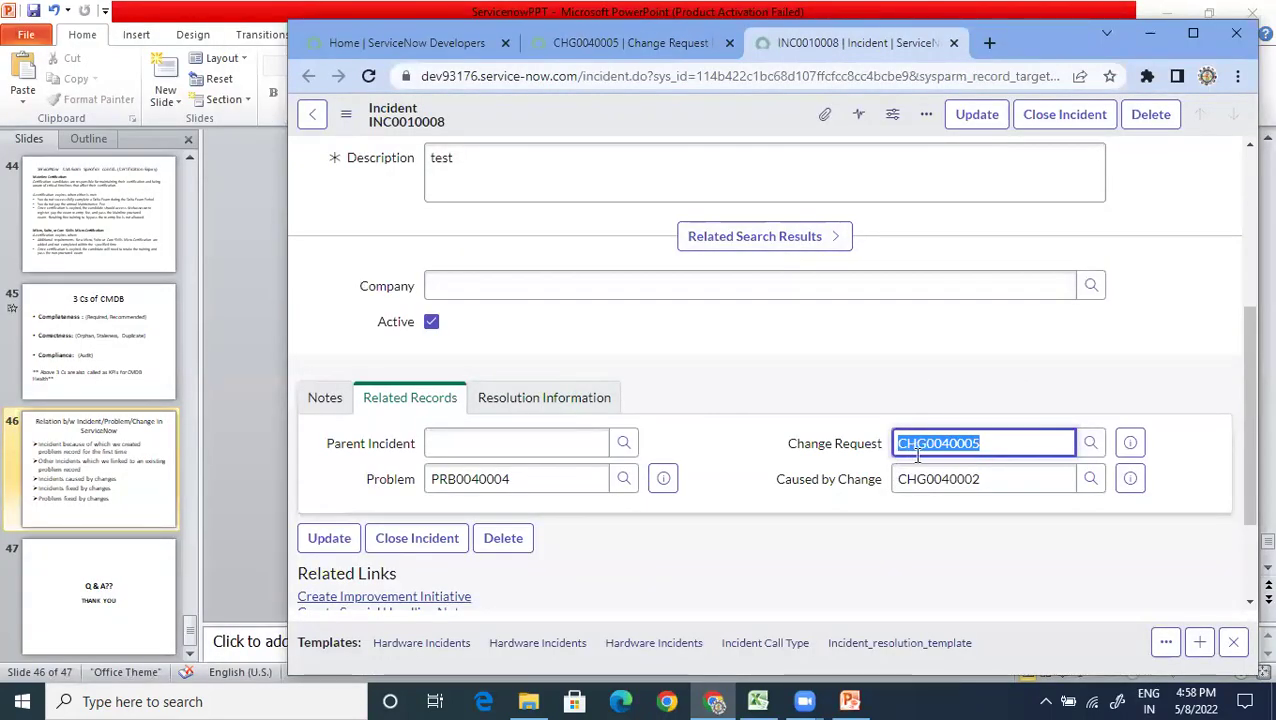
{"action": "left_click", "coordinate": [676, 40]}
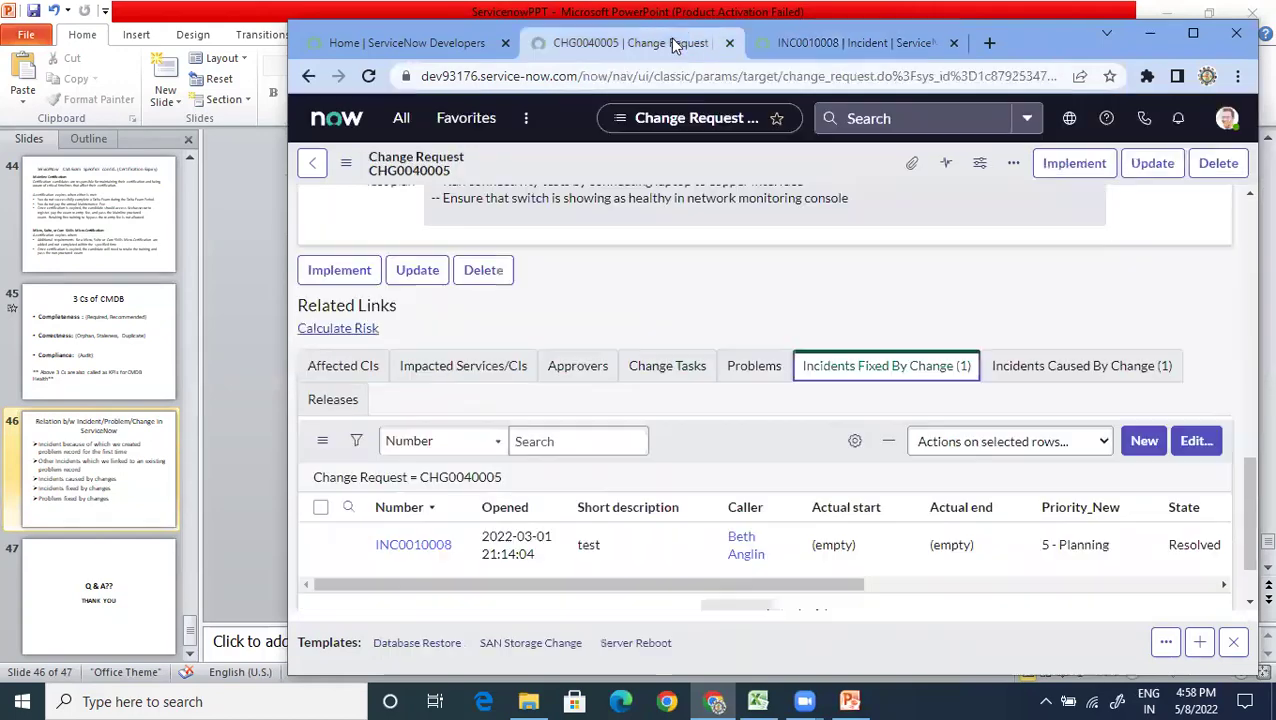
{"action": "left_click", "coordinate": [1072, 378]}
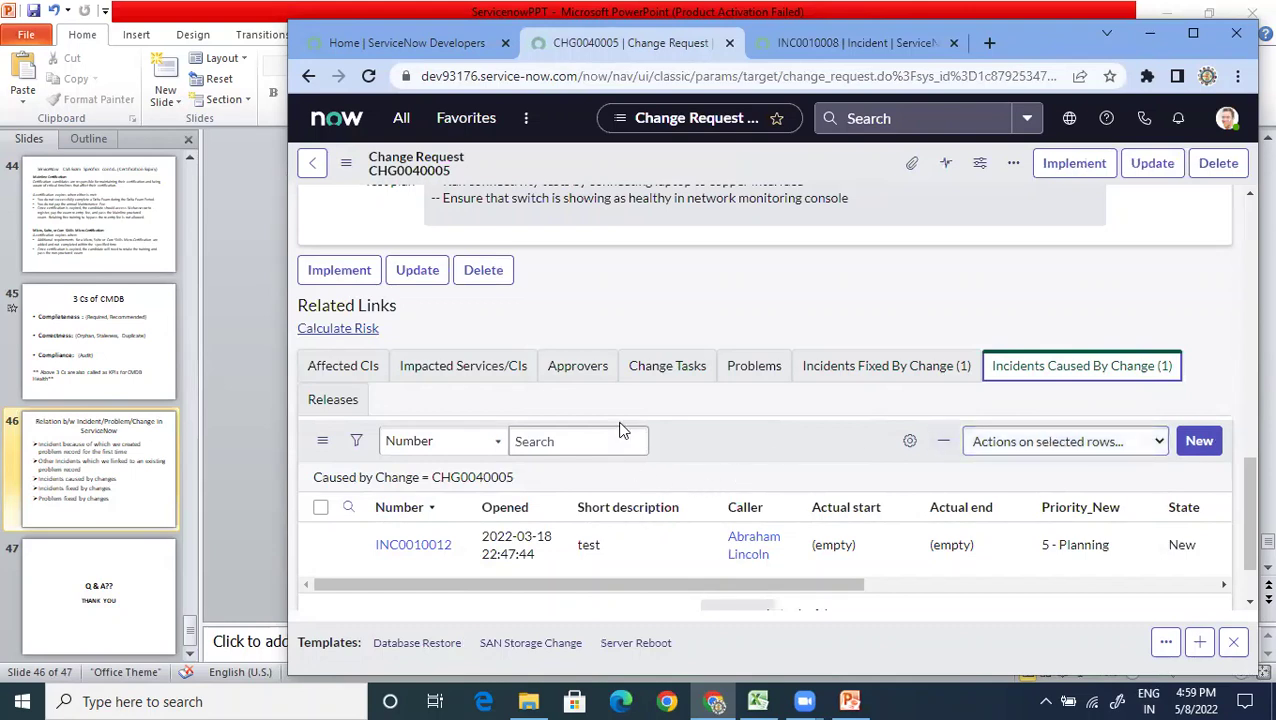
- Return to incident INC0010008 and preview the problem record linked in its related records
{"action": "left_click", "coordinate": [837, 44]}
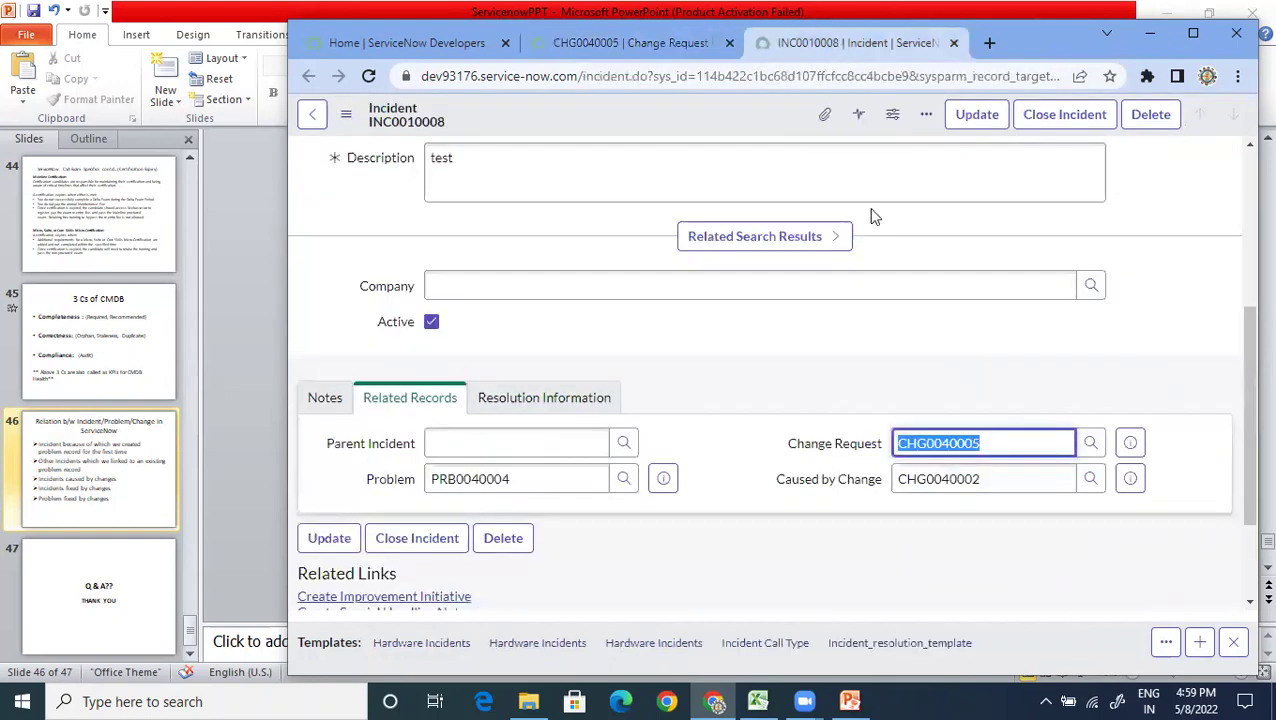
{"action": "left_click", "coordinate": [663, 480]}
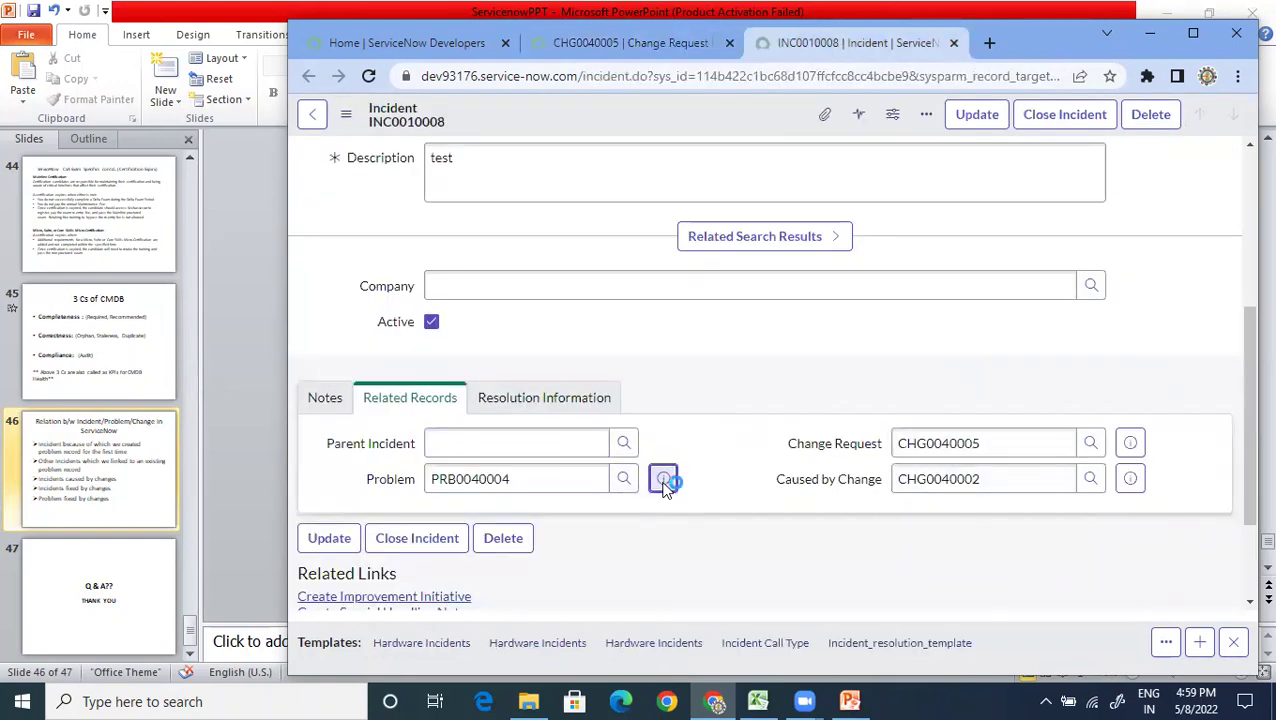